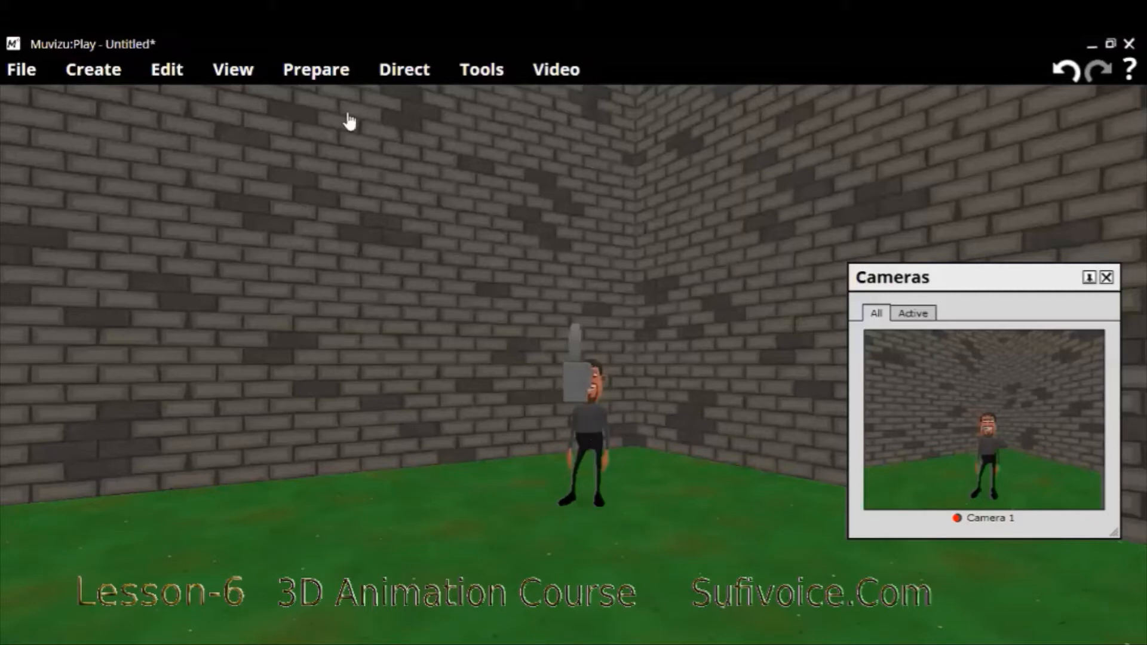
left_click(314, 80)
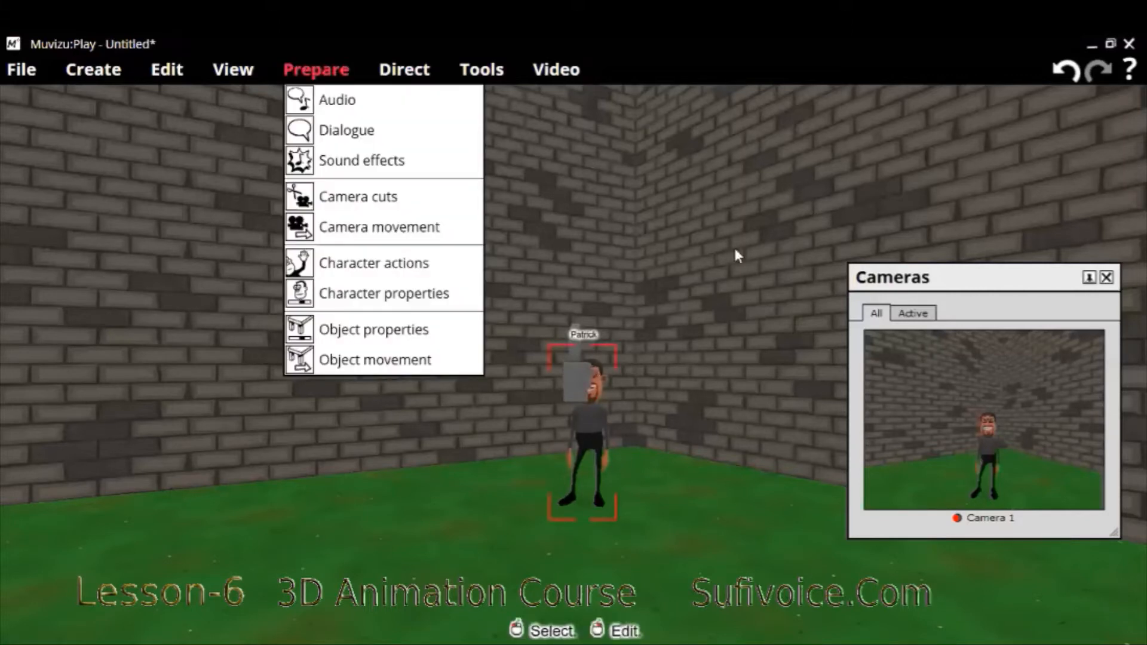
left_click(584, 424)
right_click(584, 424)
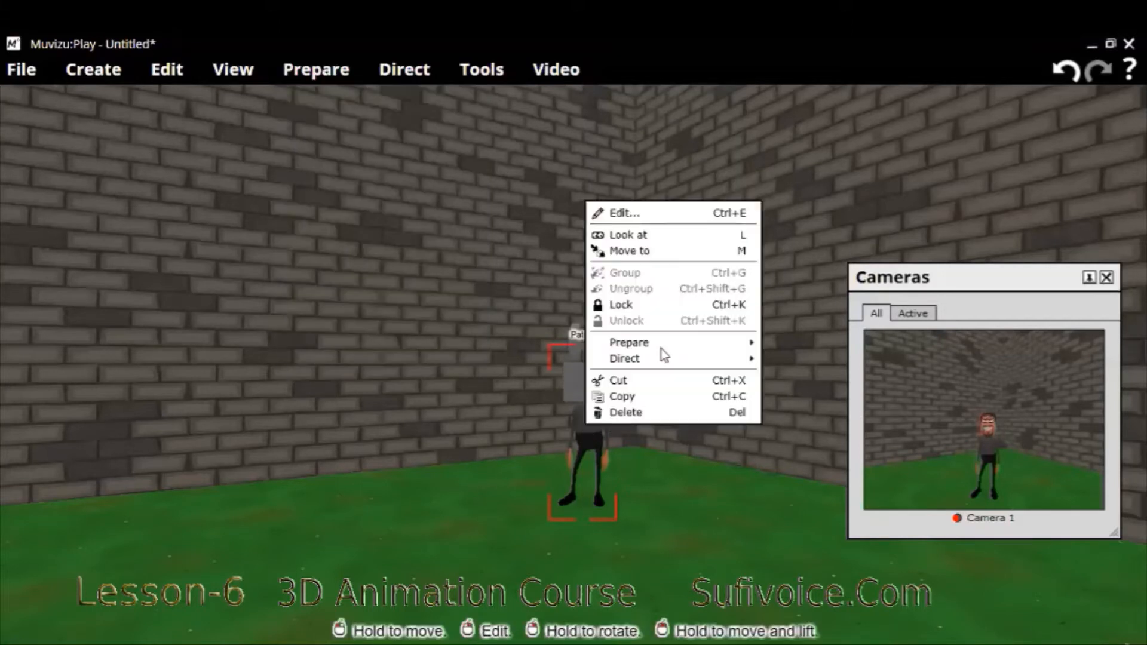
mouse_move(668, 349)
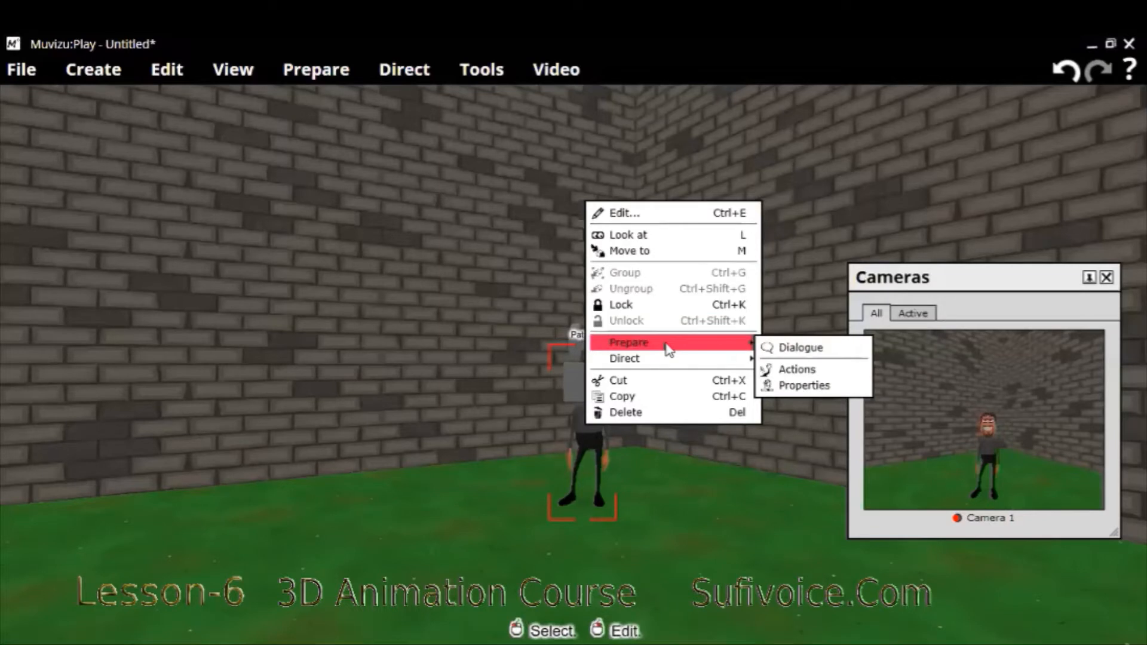
- Open the audio preparation window and create a new audio track
left_click(318, 74)
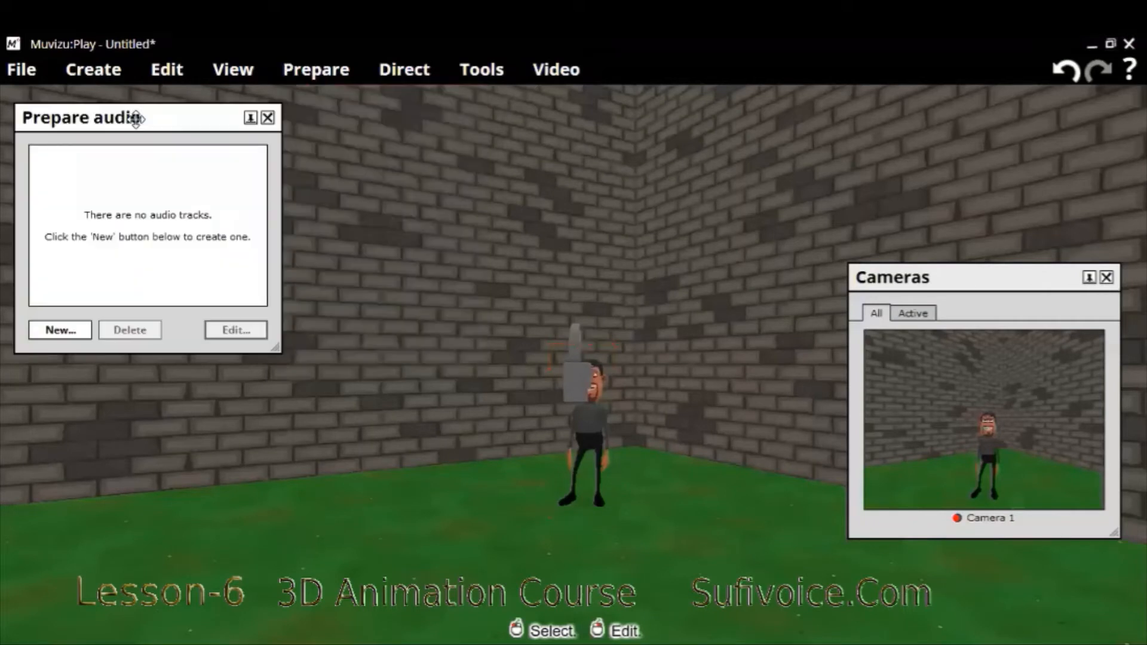
left_click_drag(136, 120, 277, 159)
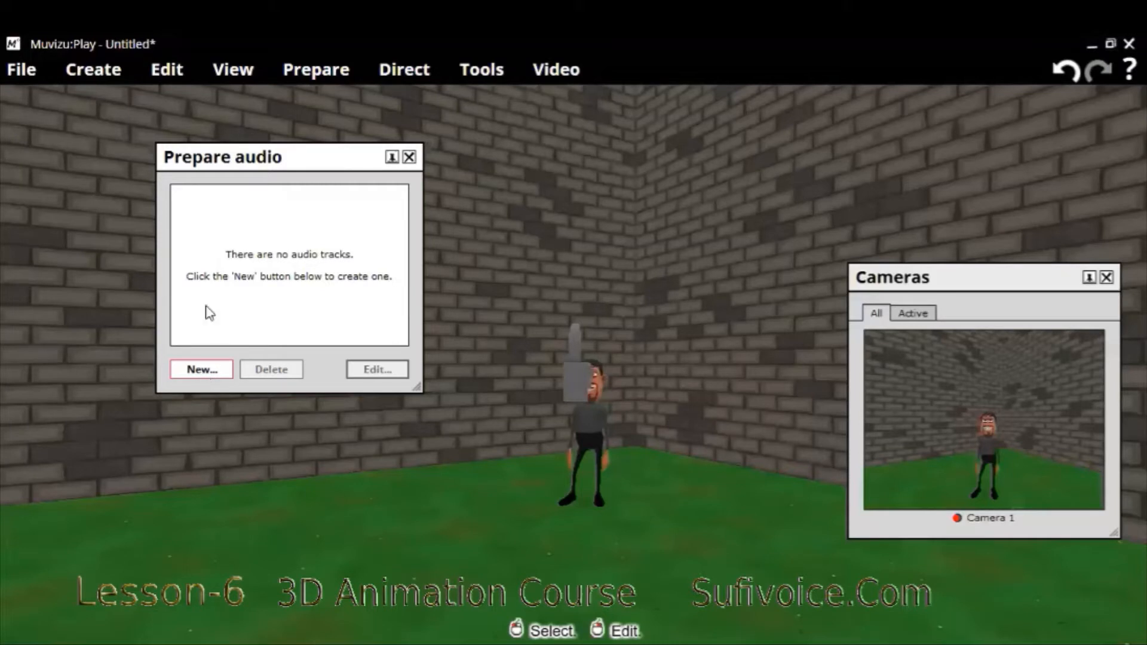
left_click(206, 371)
left_click(203, 372)
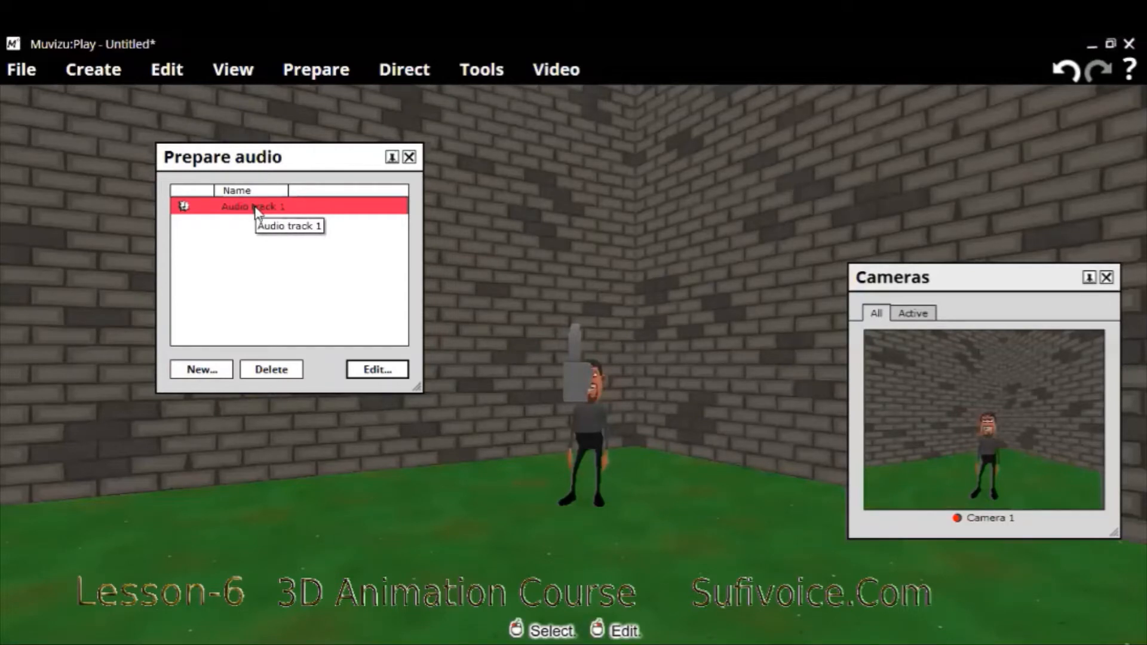
- Edit the new audio track and record a voice clip about 6.5 seconds long from the microphone
left_click(375, 372)
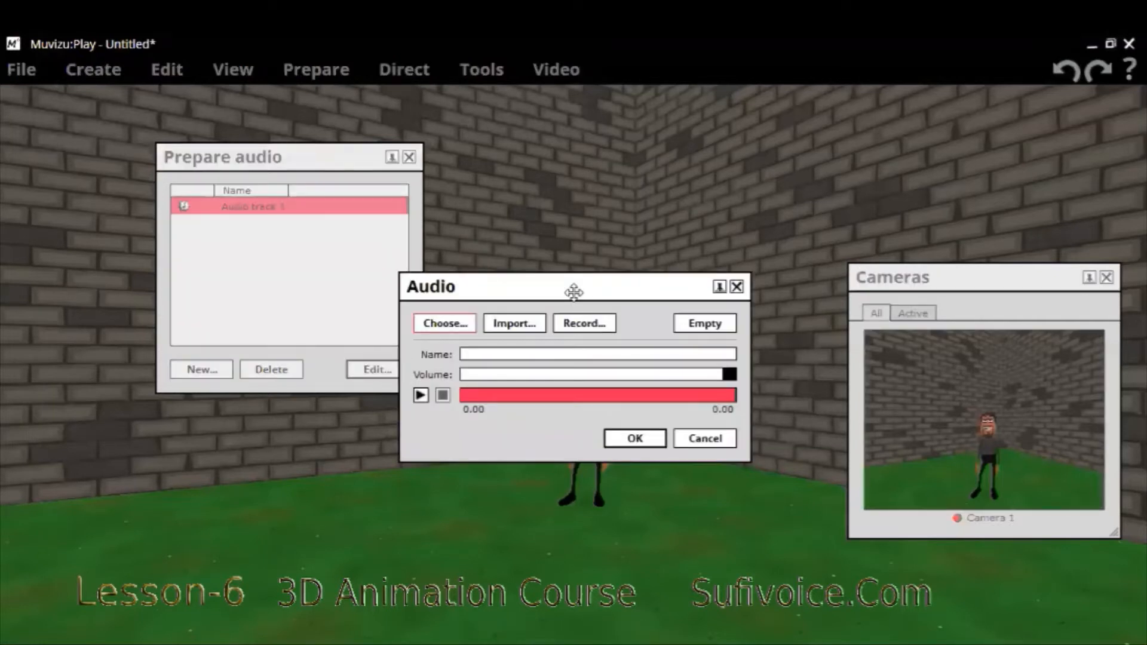
left_click_drag(584, 297, 582, 287)
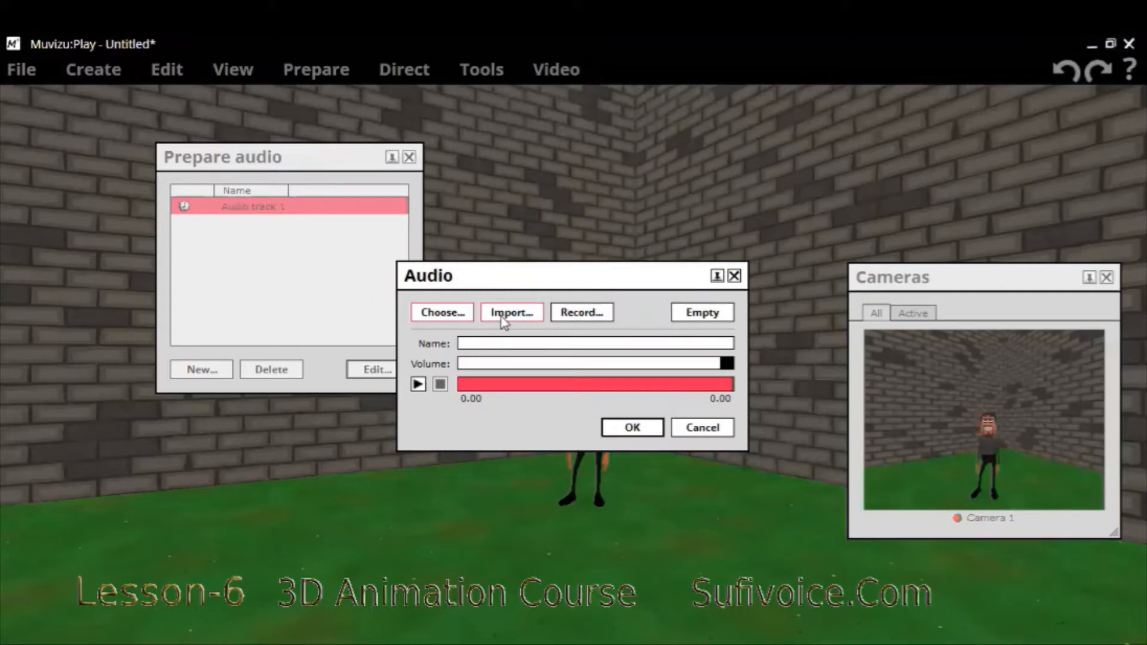
left_click(594, 317)
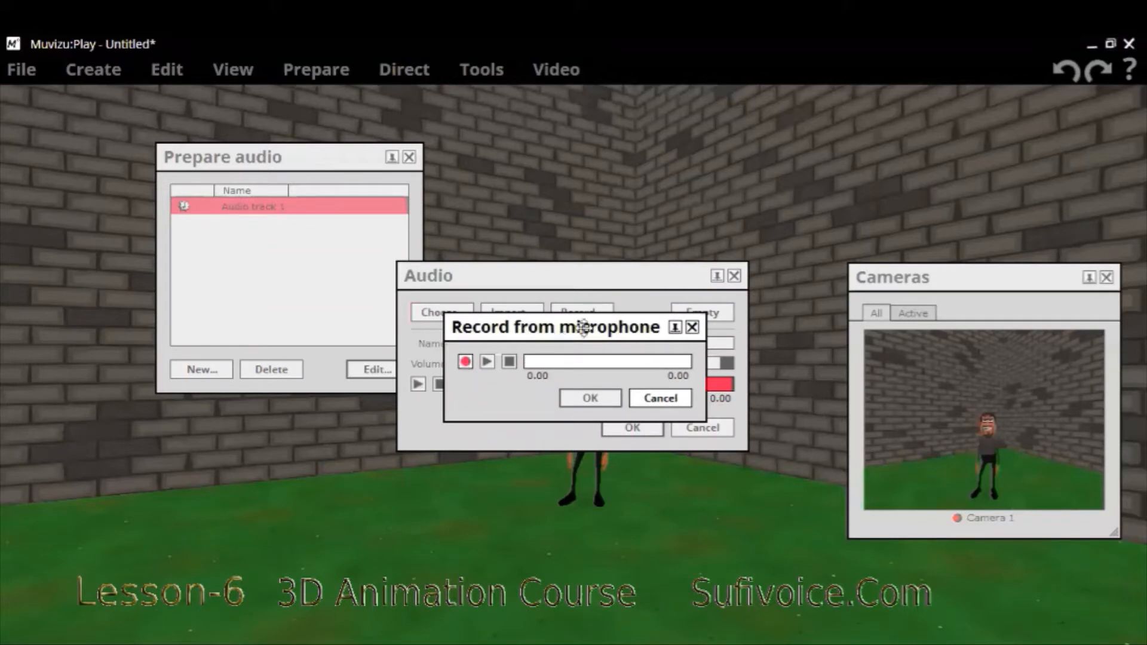
left_click(467, 364)
left_click(468, 365)
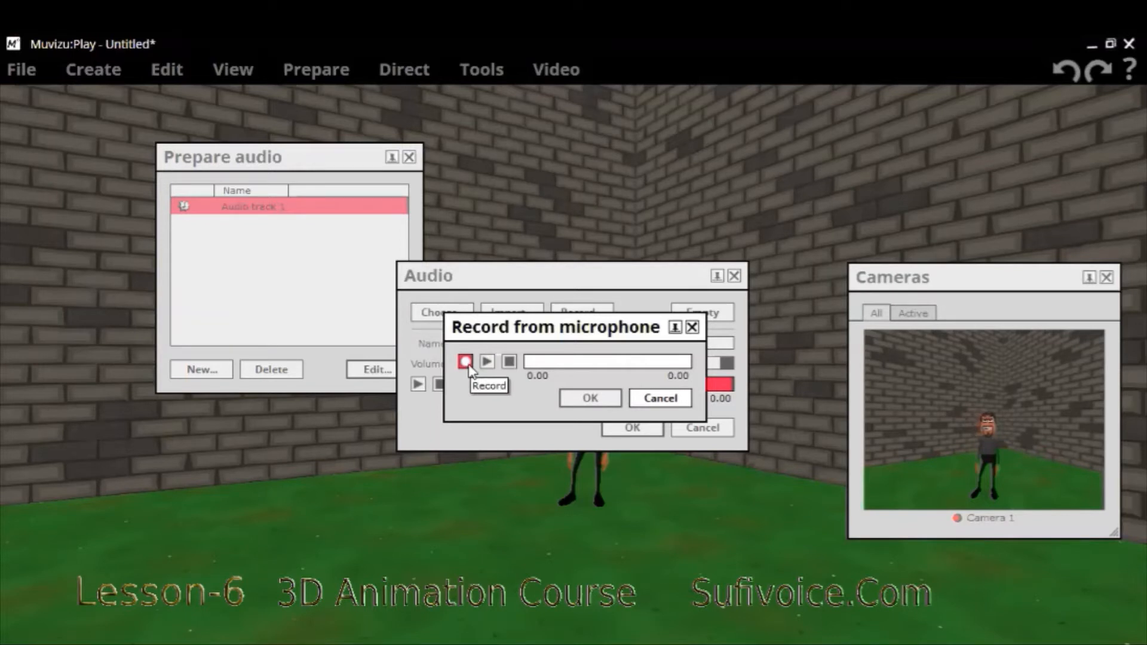
left_click(466, 362)
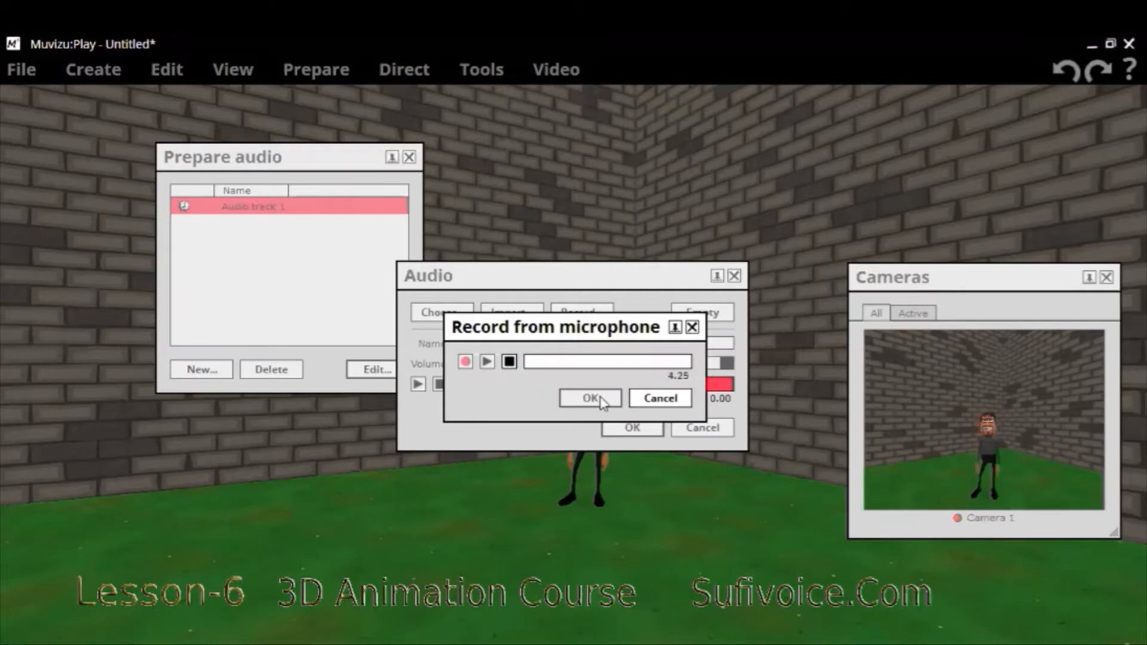
left_click(510, 362)
- Play back the microphone recording and accept it as the audio track's sound
left_click(487, 362)
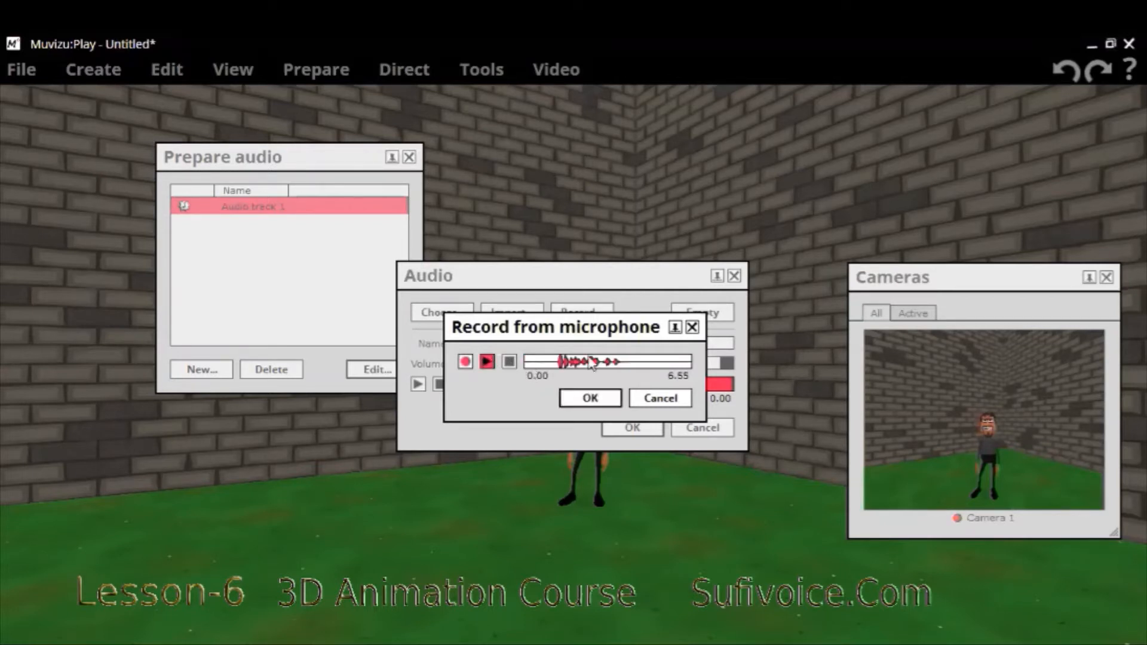
left_click(487, 361)
left_click(487, 361)
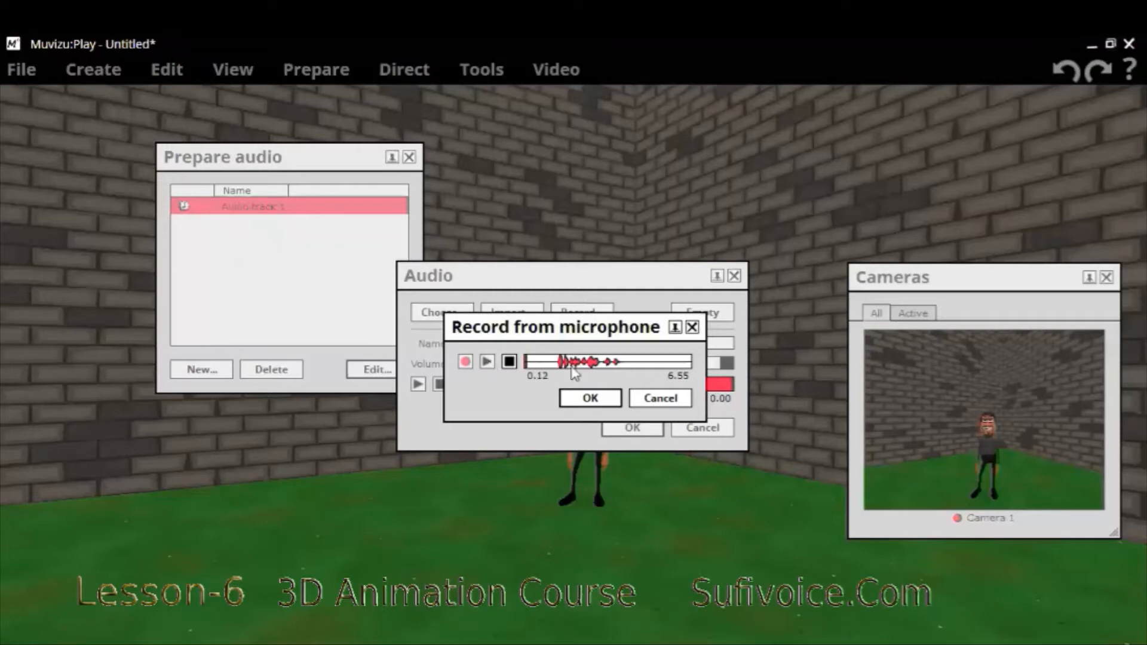
left_click(583, 400)
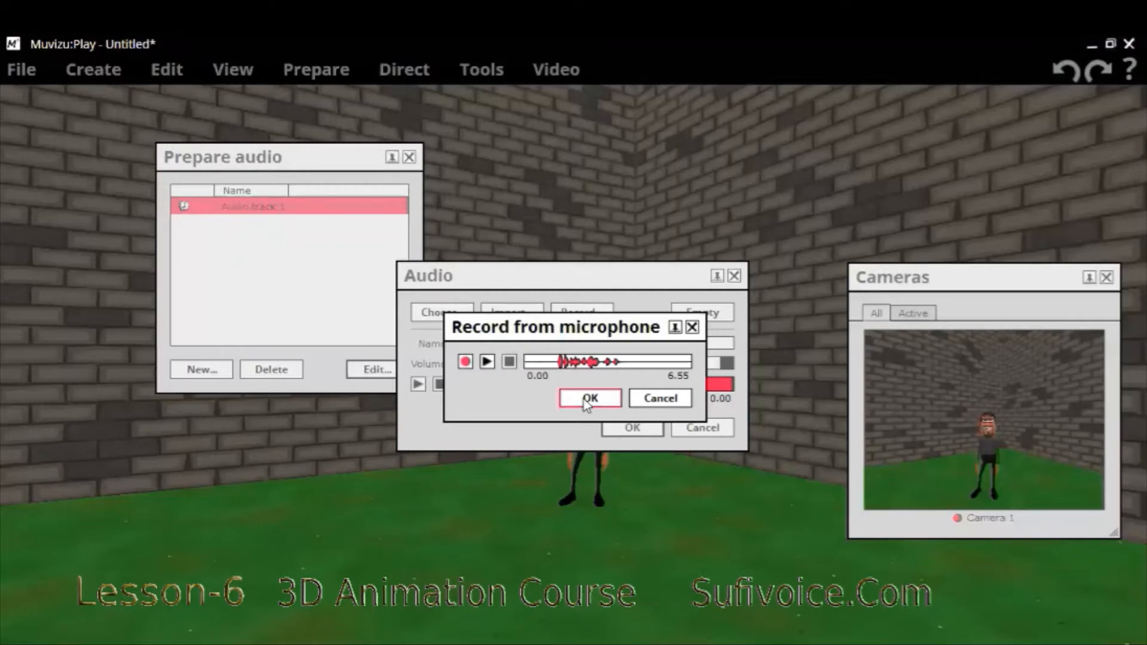
left_click(629, 427)
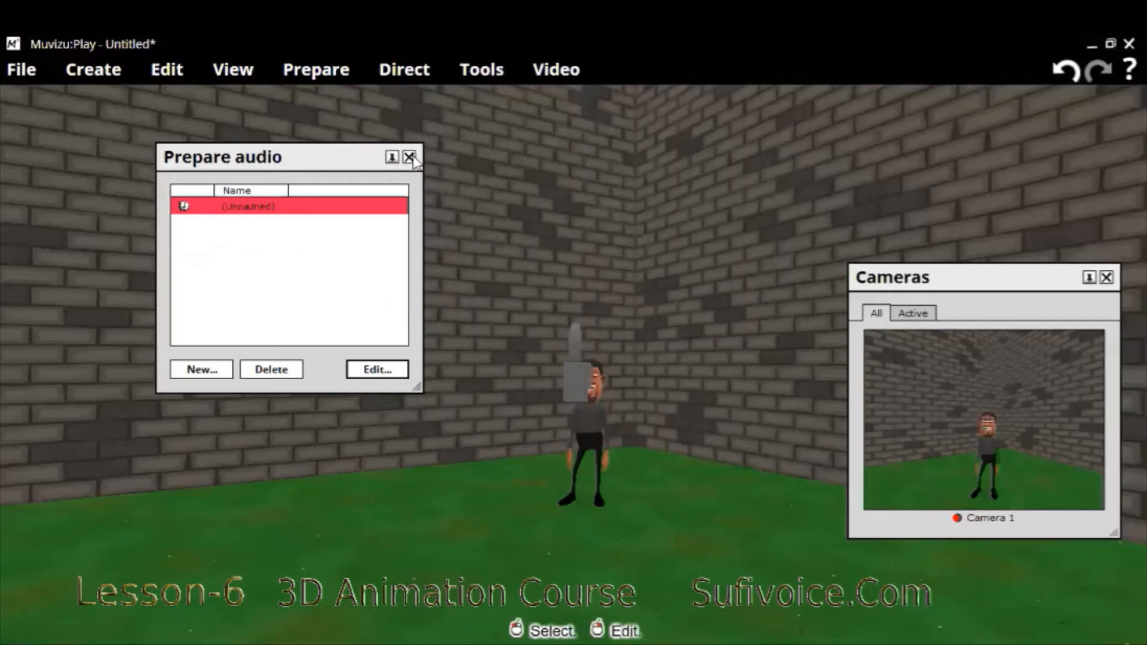
- In the dialogue preparation settings, lipsync the character to the (Unnamed) audio track
left_click(324, 71)
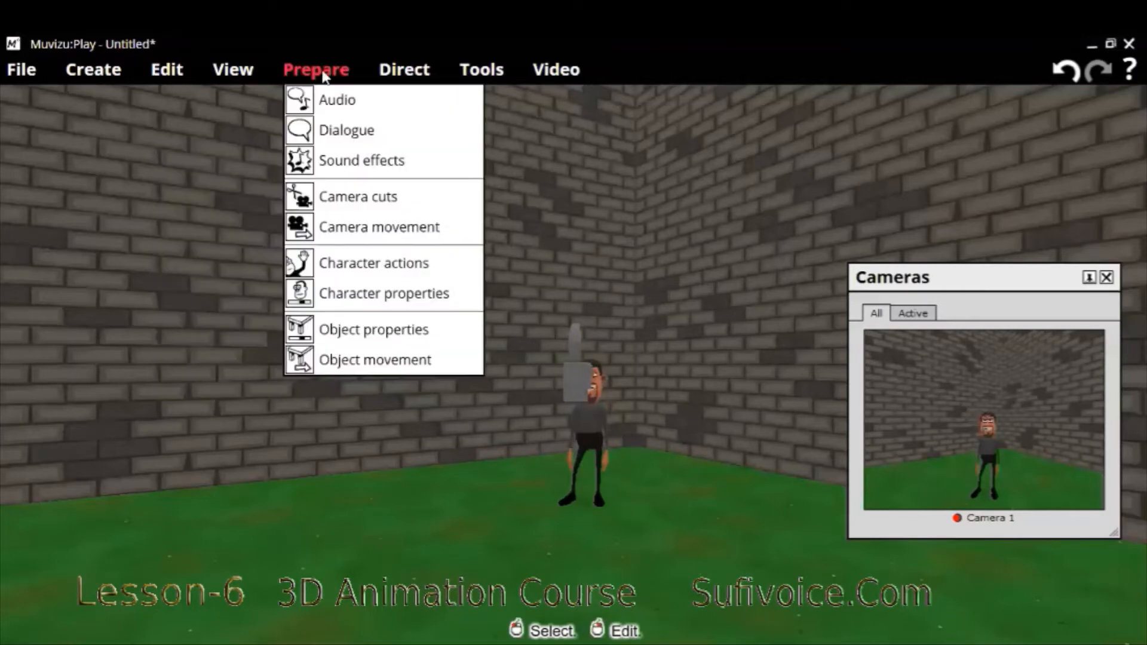
left_click(360, 128)
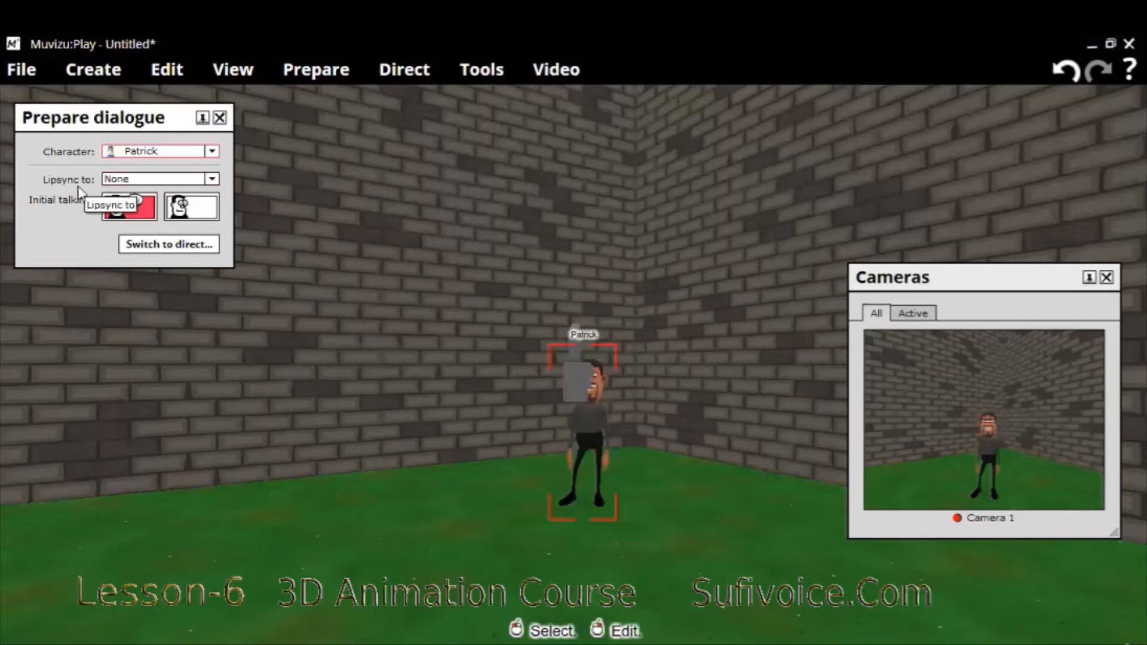
left_click(212, 179)
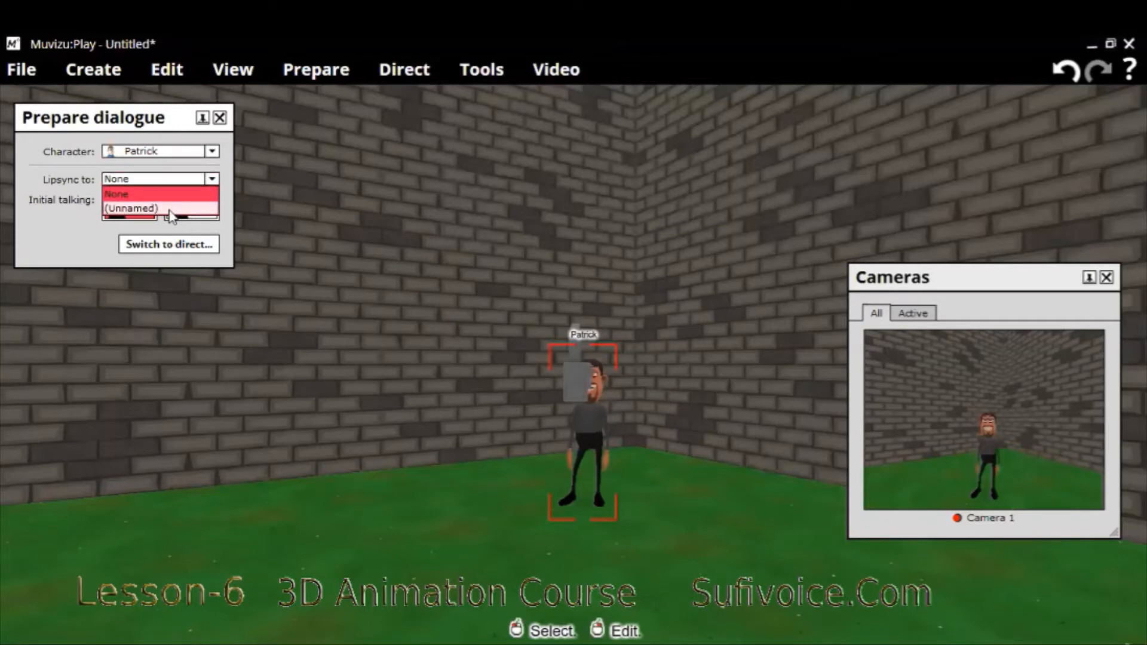
left_click(135, 211)
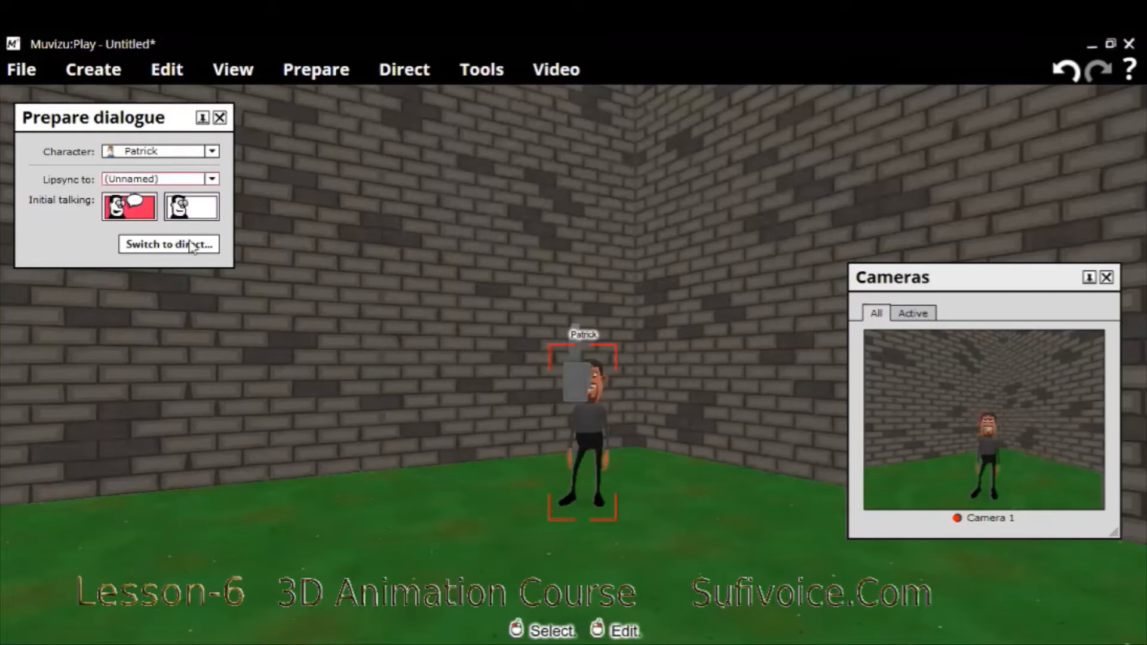
left_click(219, 119)
- Open the Timeline and move the playhead back to 00:00.000
left_click(485, 71)
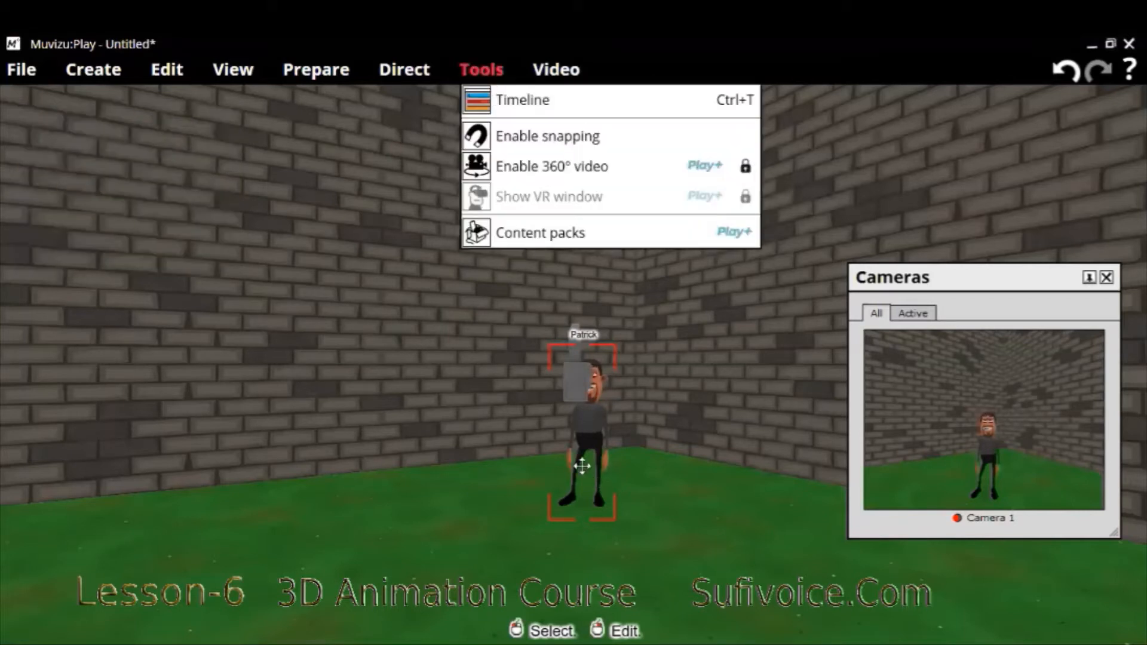
key("ctrl+t")
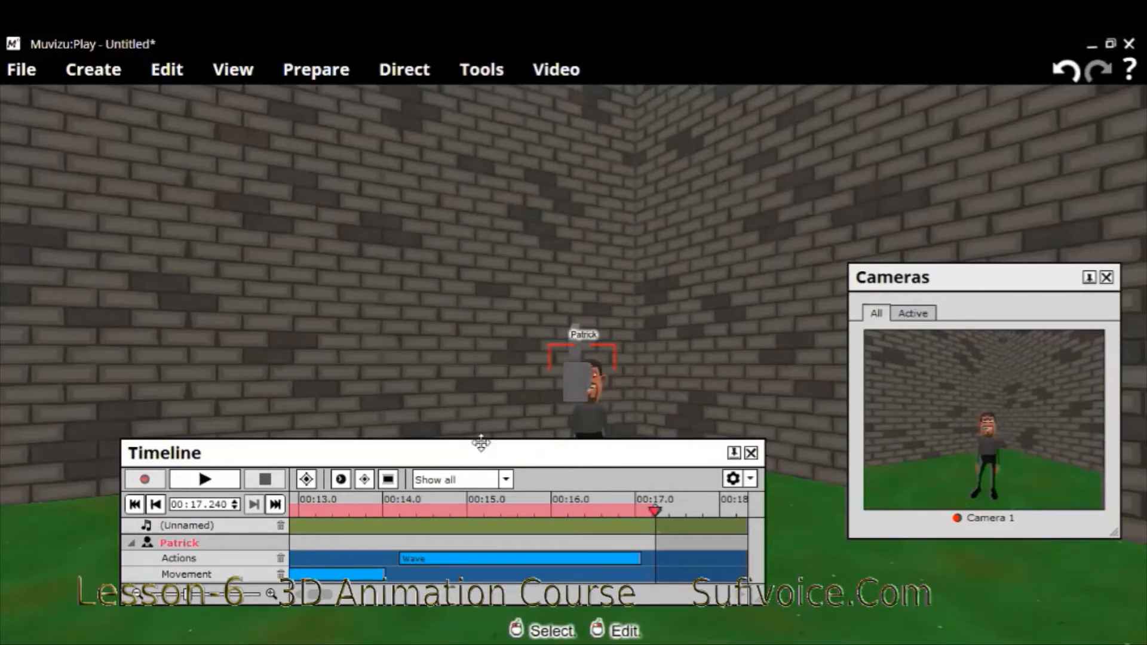
left_click_drag(481, 443, 472, 326)
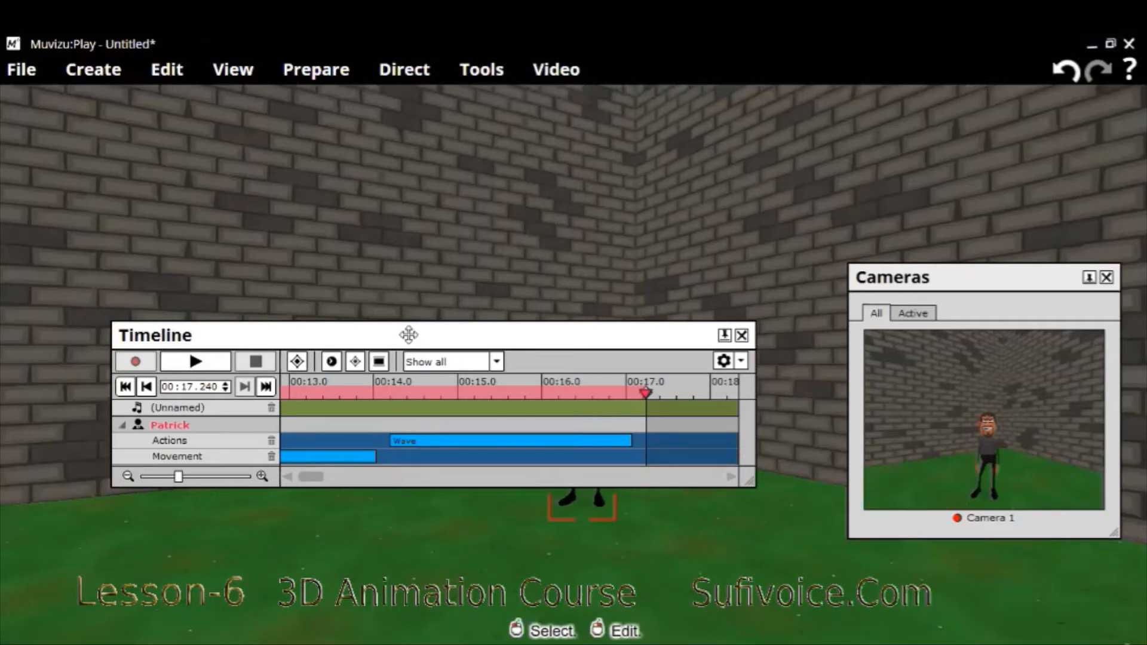
key("Right")
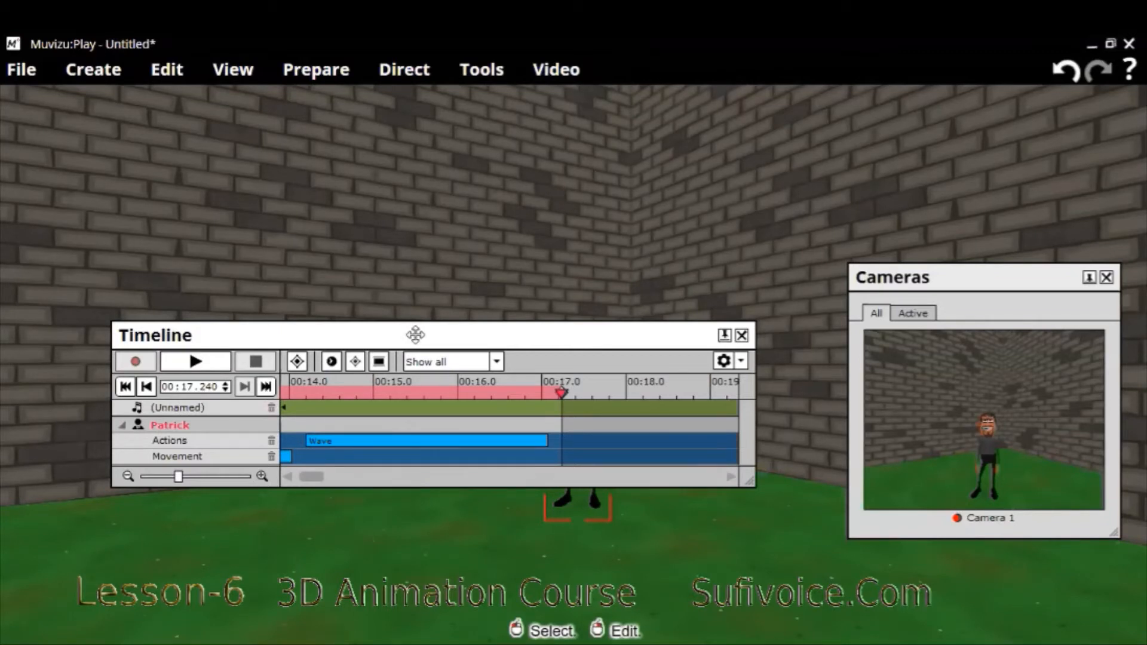
left_click_drag(486, 344, 490, 327)
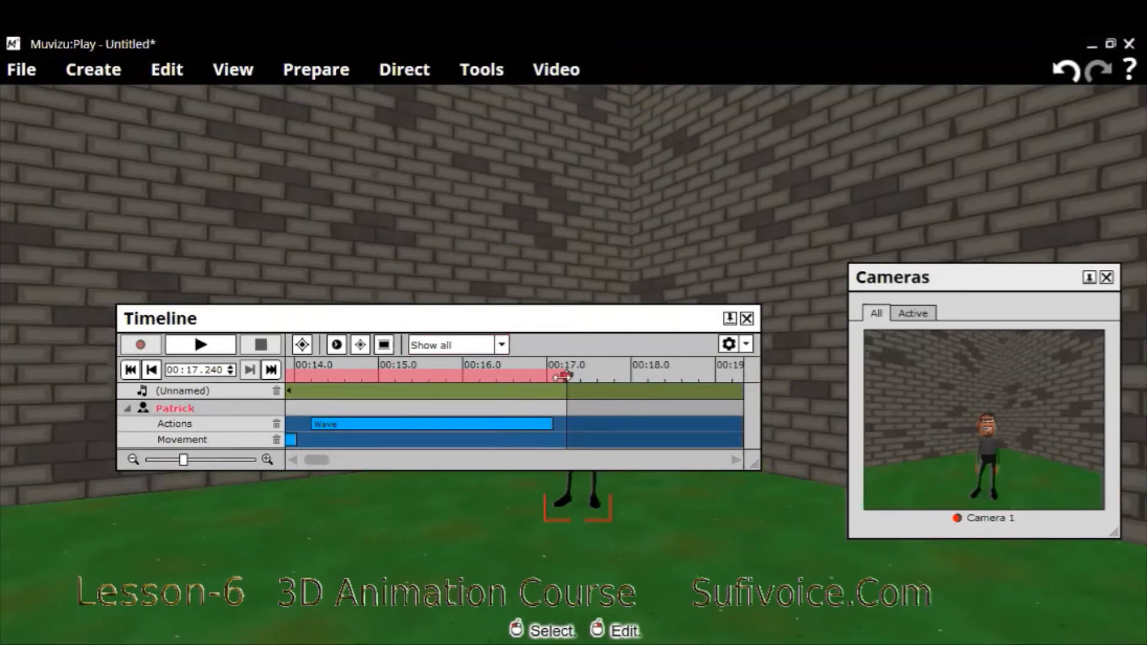
left_click_drag(564, 377, 80, 383)
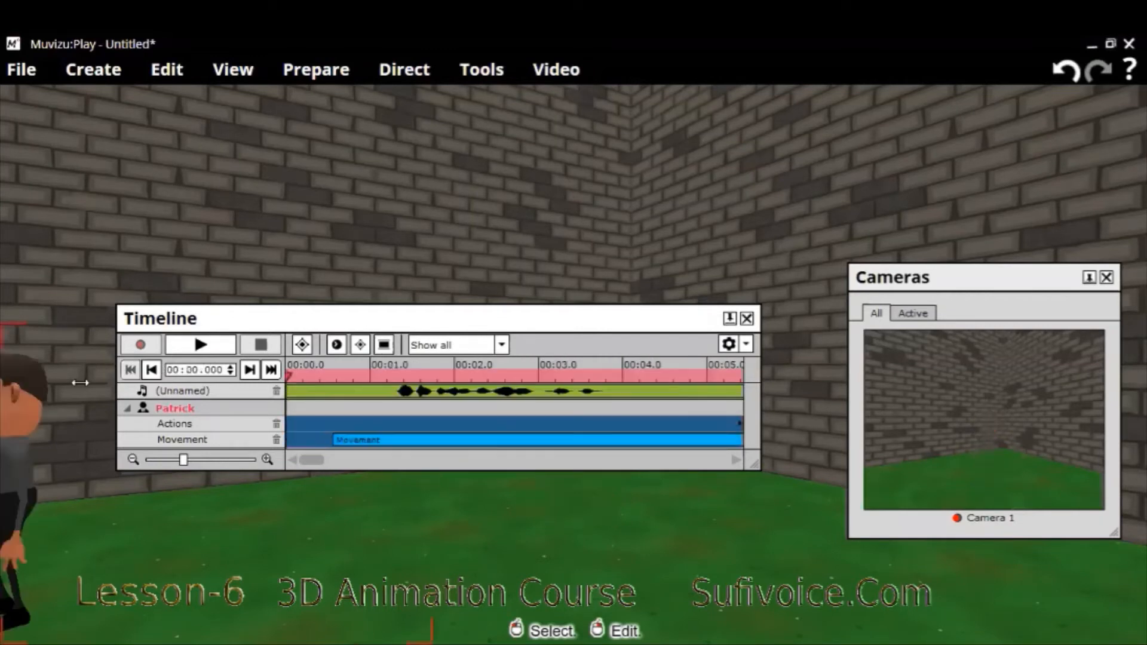
- Shift the (Unnamed) audio clip along the timeline so that it starts at about 3.2 seconds
left_click(127, 410)
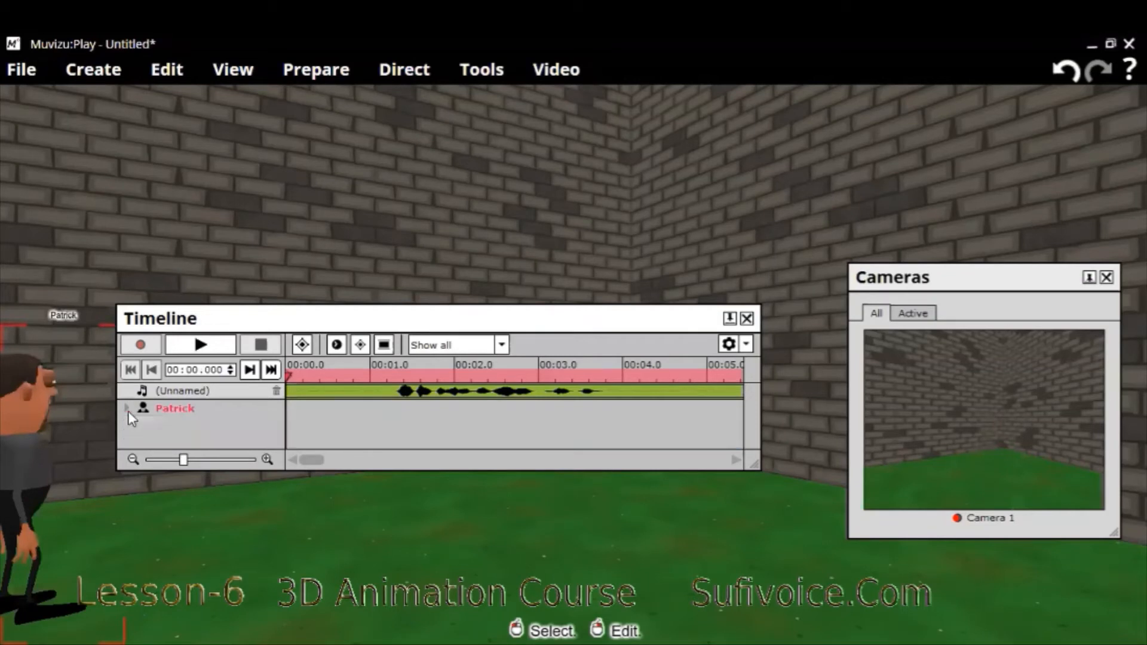
left_click(128, 410)
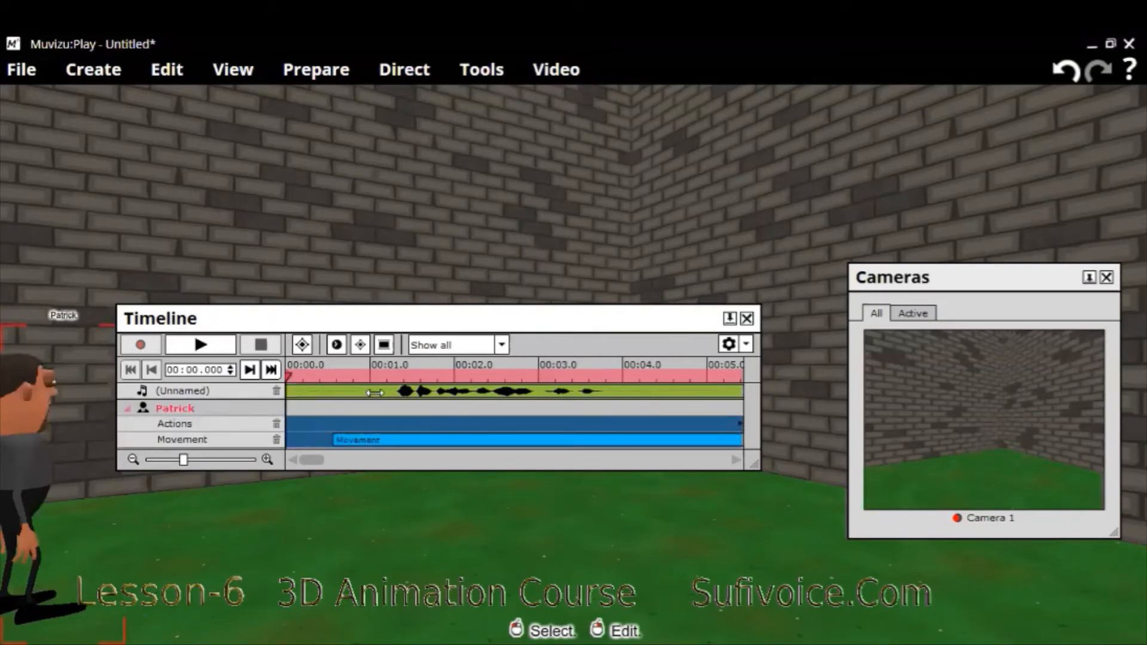
left_click_drag(596, 405, 649, 415)
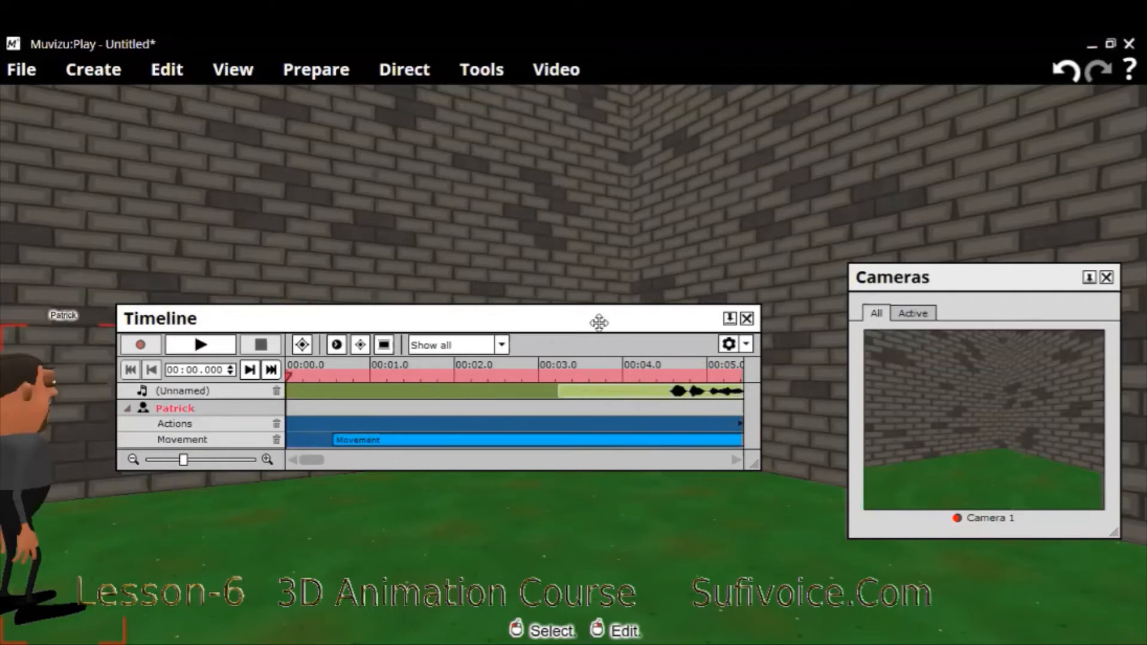
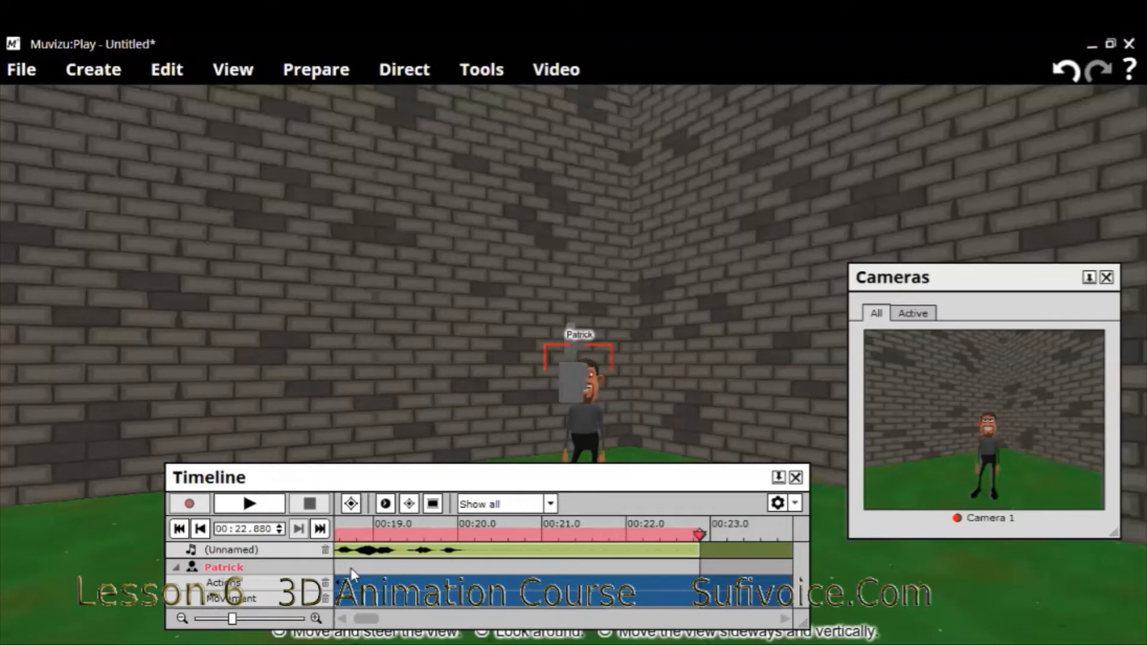
- Delete the (Unnamed) audio track from the scene
left_click(325, 550)
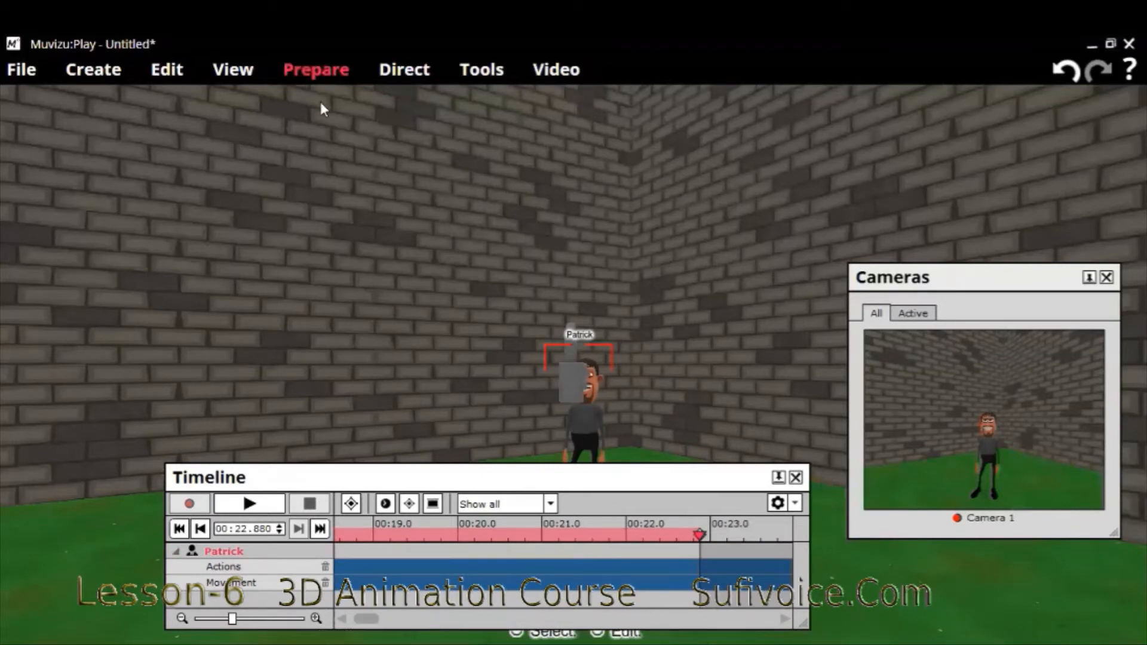
left_click(265, 370)
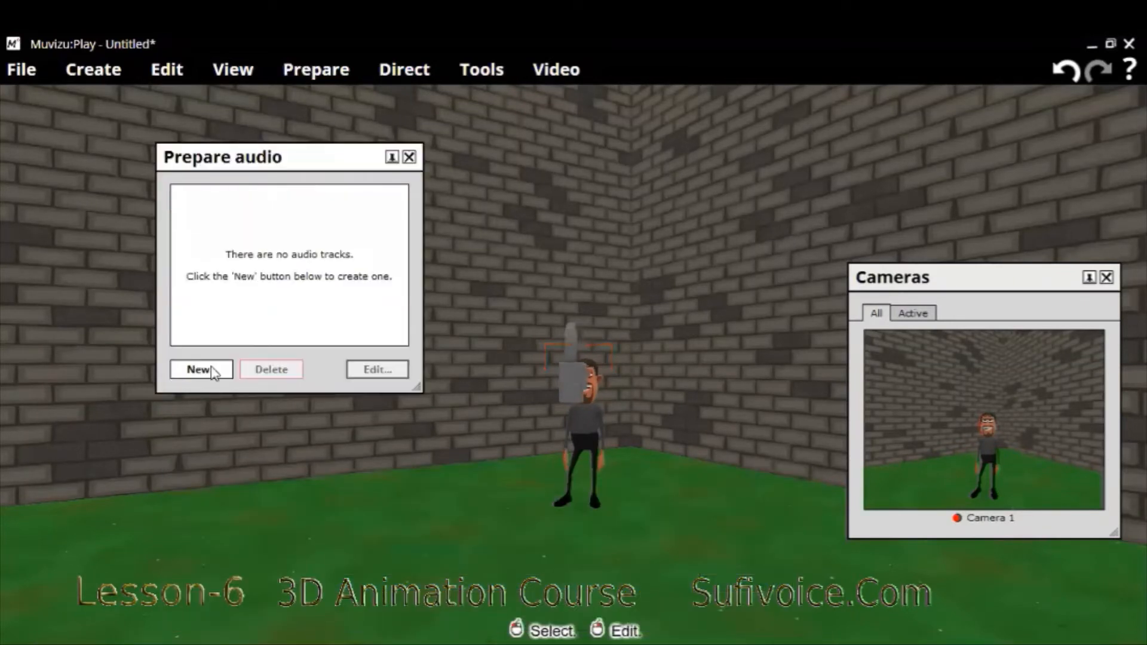
- Create a new audio track, import narration.mp3 from the Desktop, and accept it as the track's sound after previewing it
left_click(212, 370)
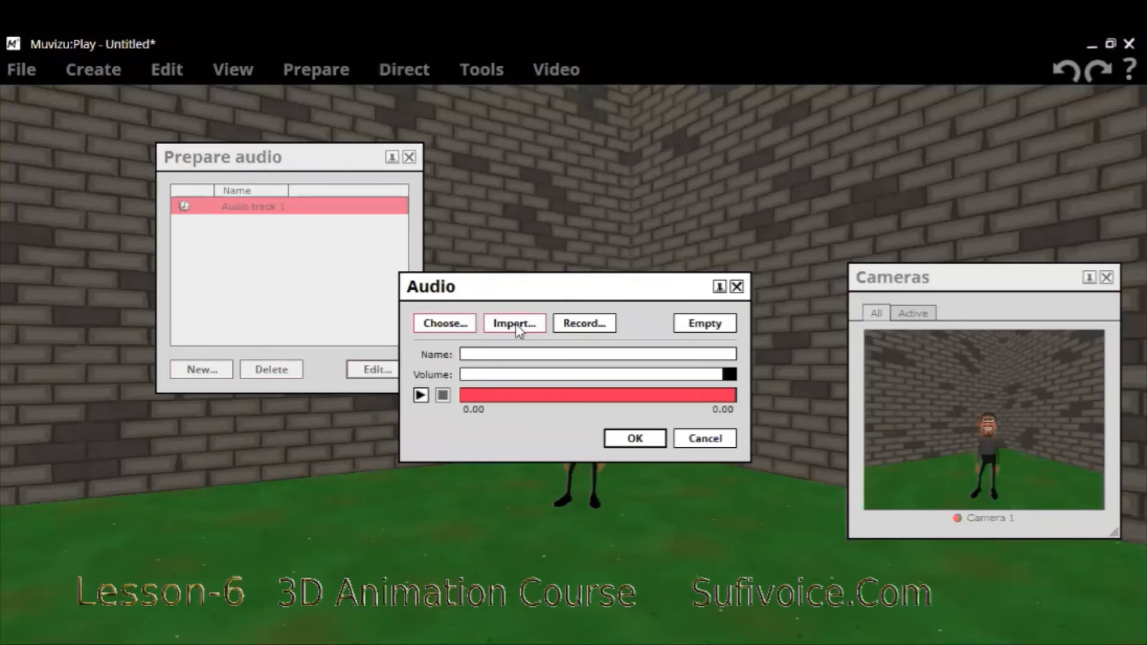
left_click(515, 324)
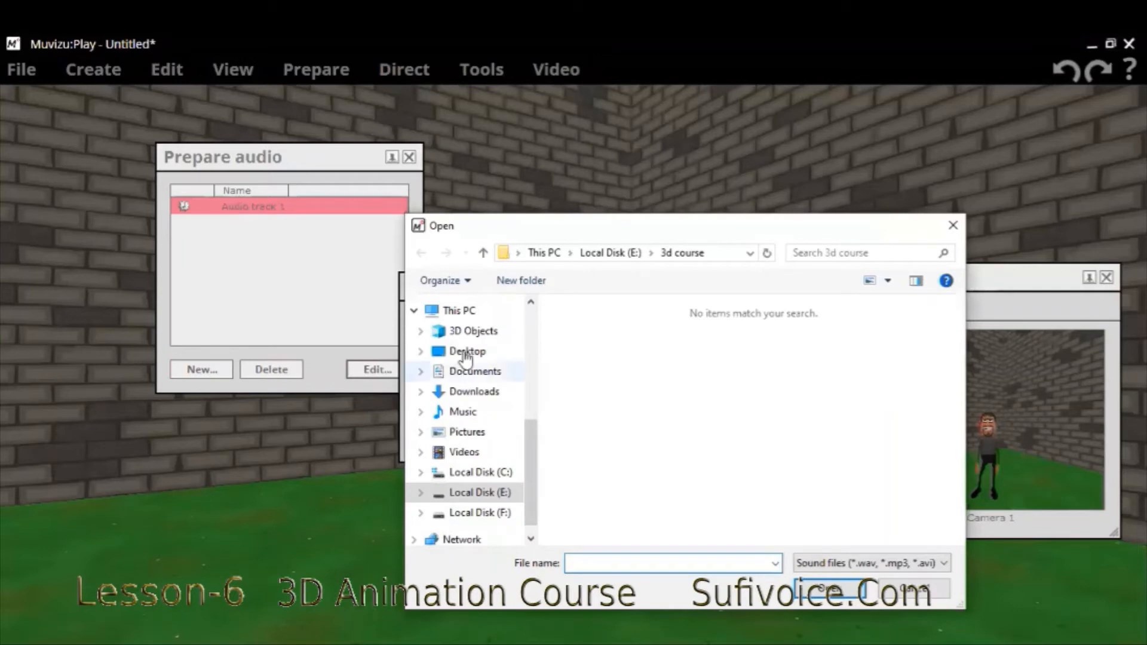
left_click(467, 352)
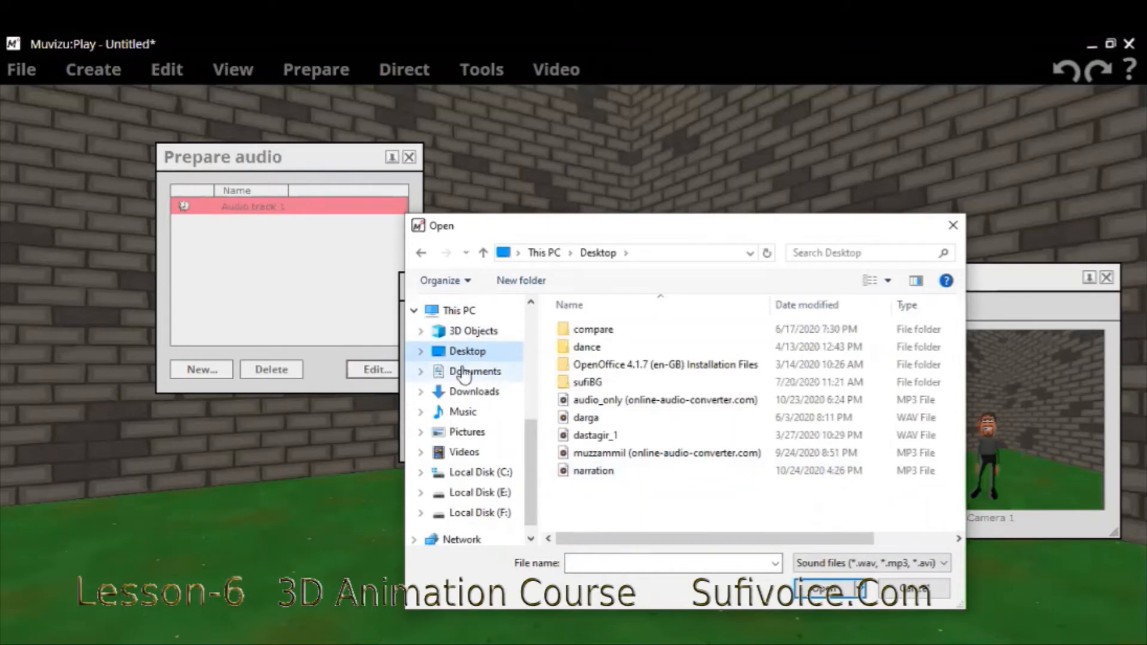
left_click(588, 471)
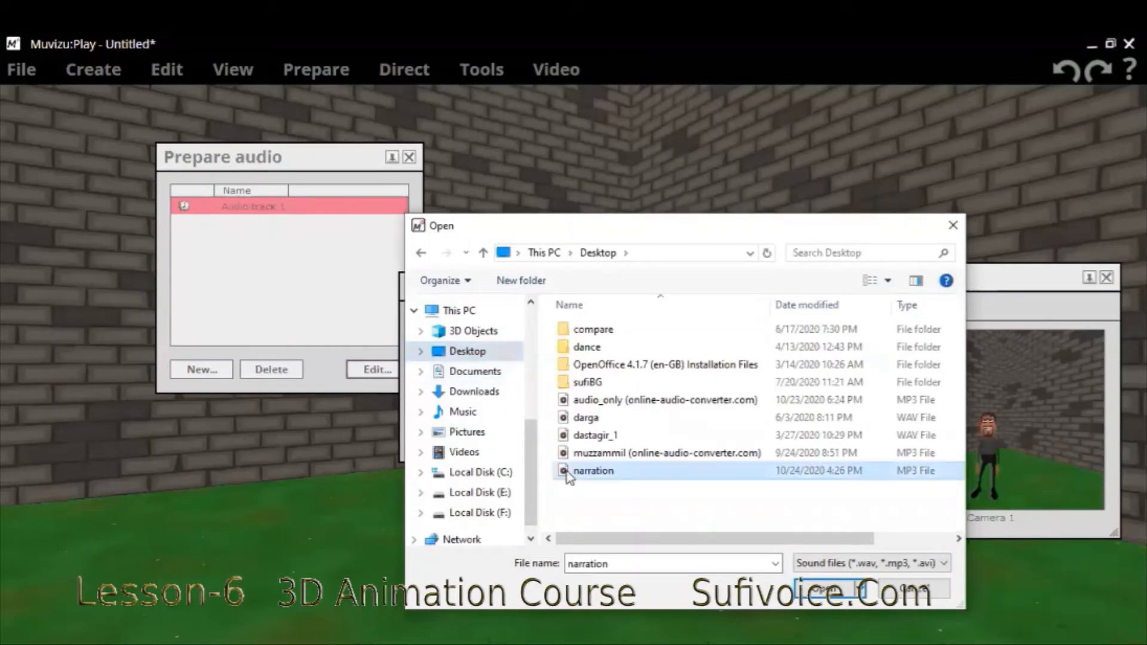
left_click(804, 590)
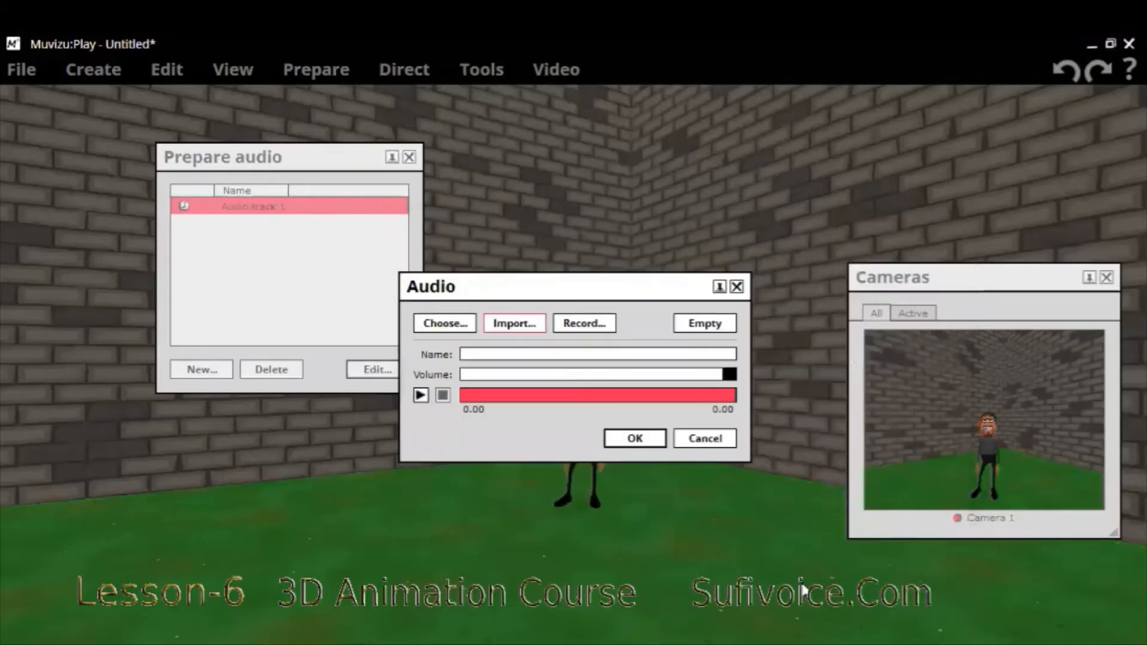
left_click(421, 395)
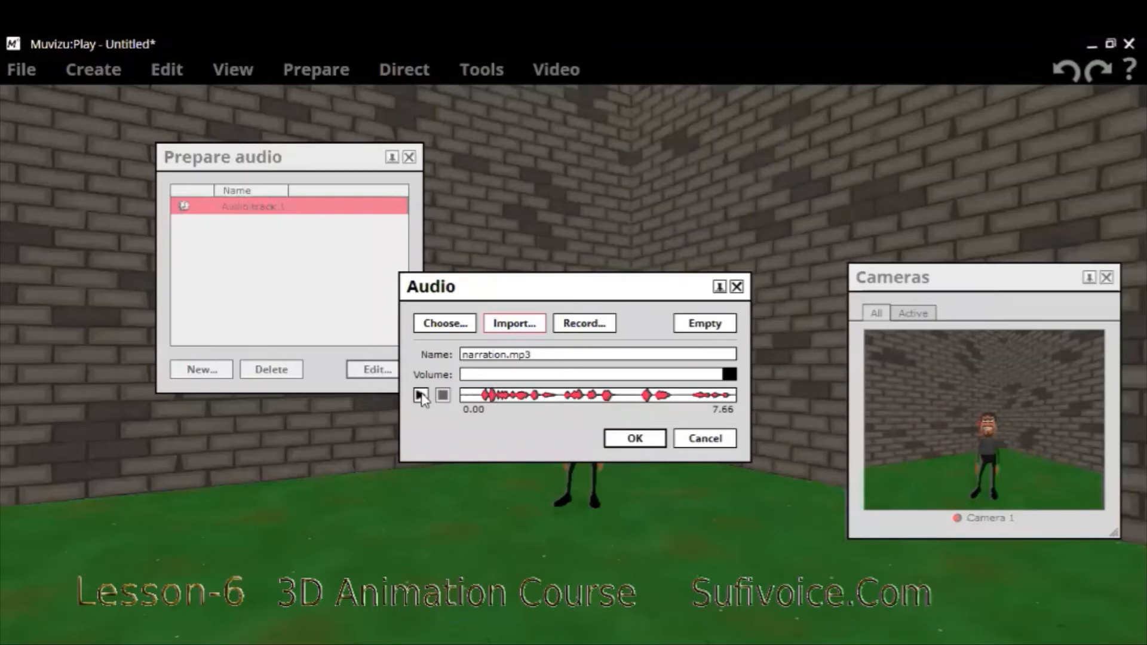
left_click(623, 439)
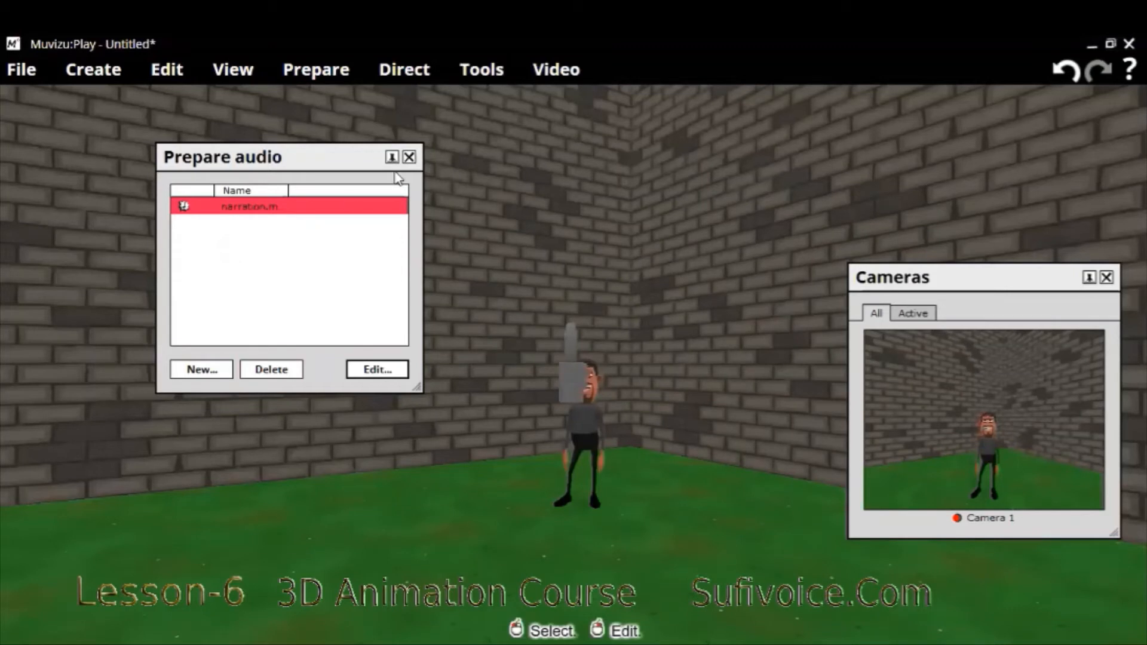
- In the dialogue preparation settings, lipsync the character to the narration.mp3 audio track
left_click(318, 74)
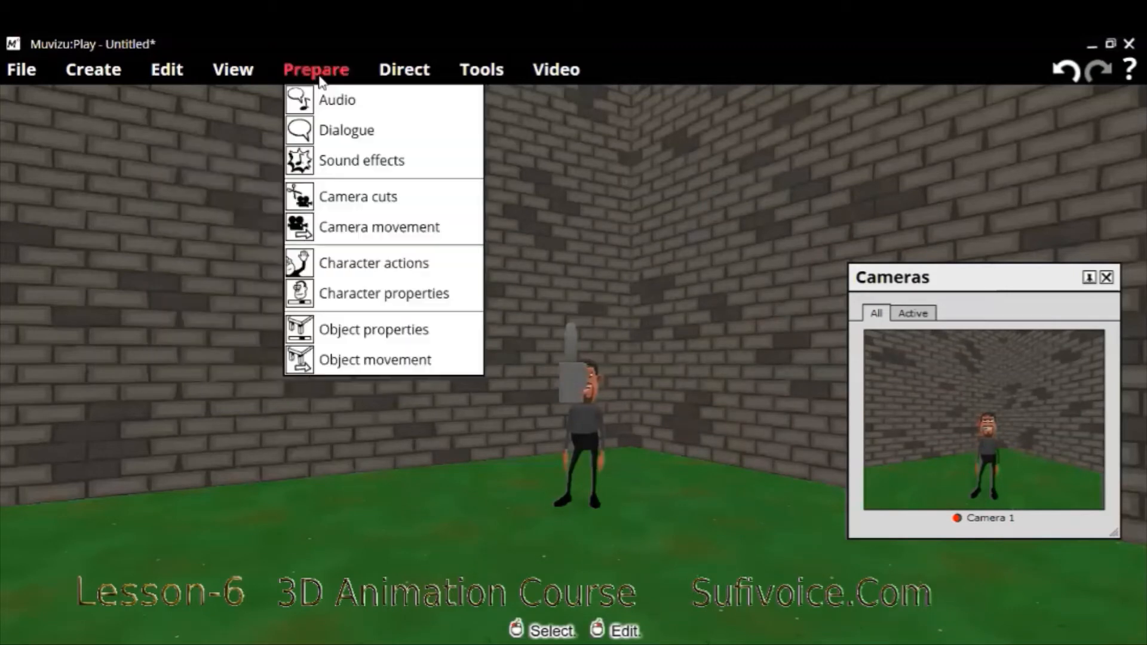
left_click(340, 128)
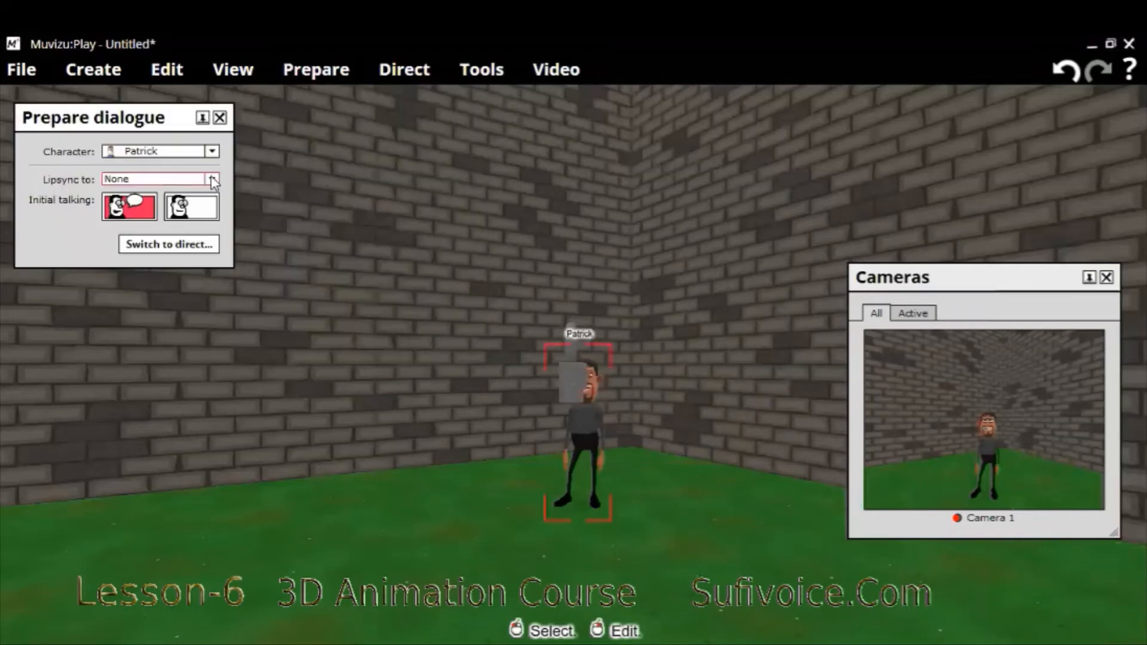
left_click(212, 180)
left_click(200, 208)
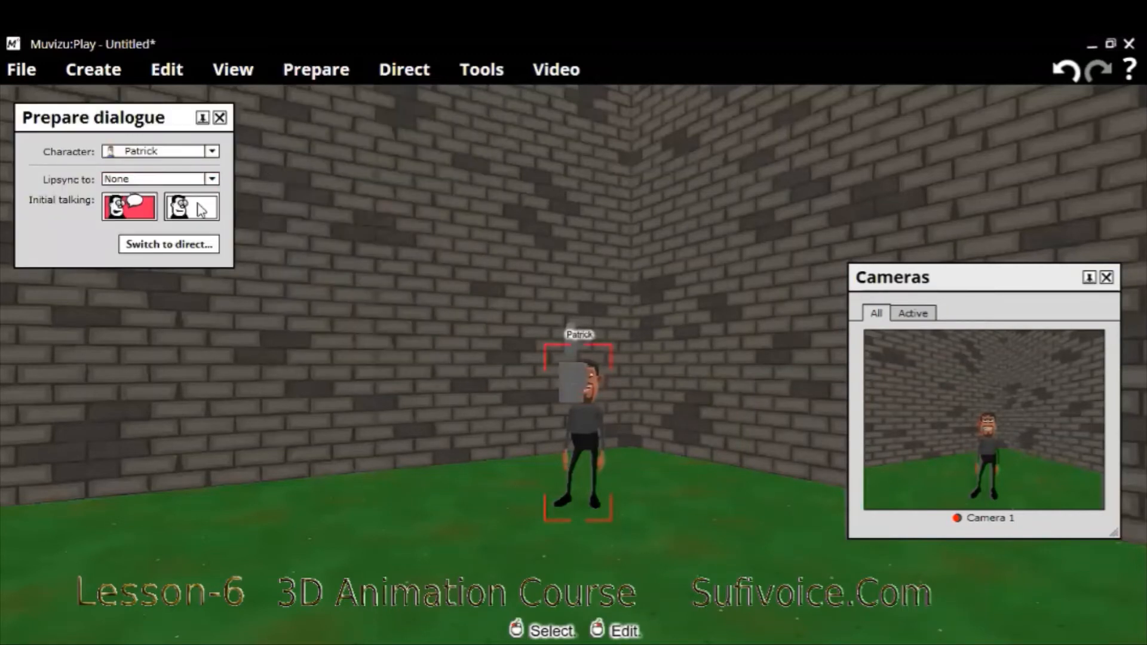
left_click(221, 121)
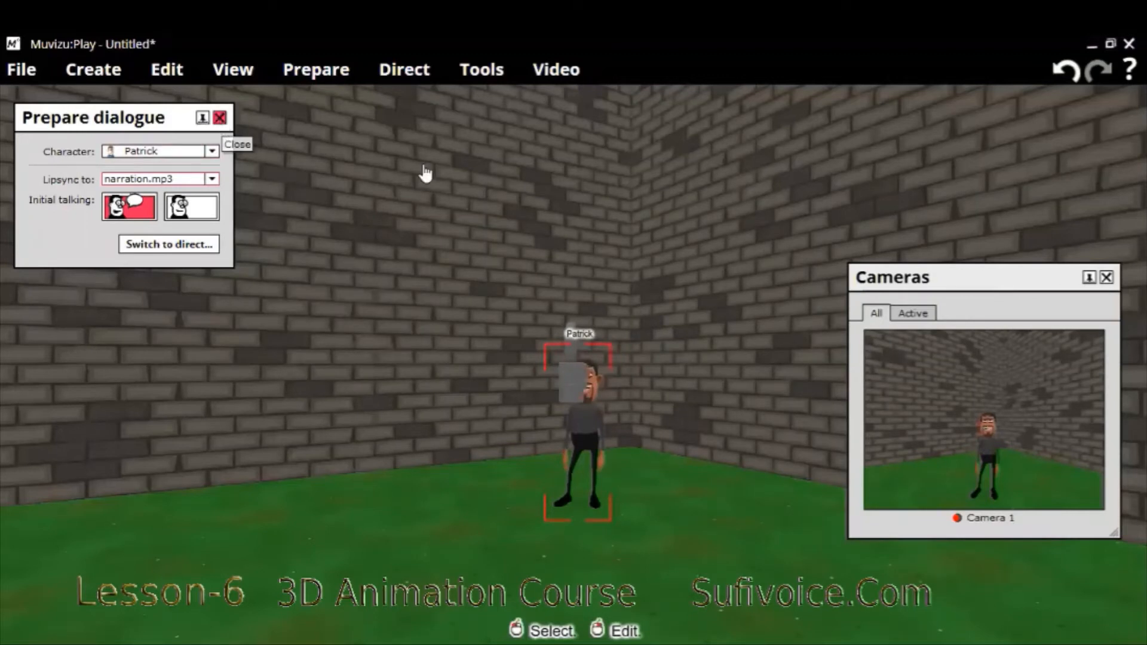
- Open the Timeline and shift the narration.mp3 clip so that it starts at about 16.8 seconds
left_click(478, 75)
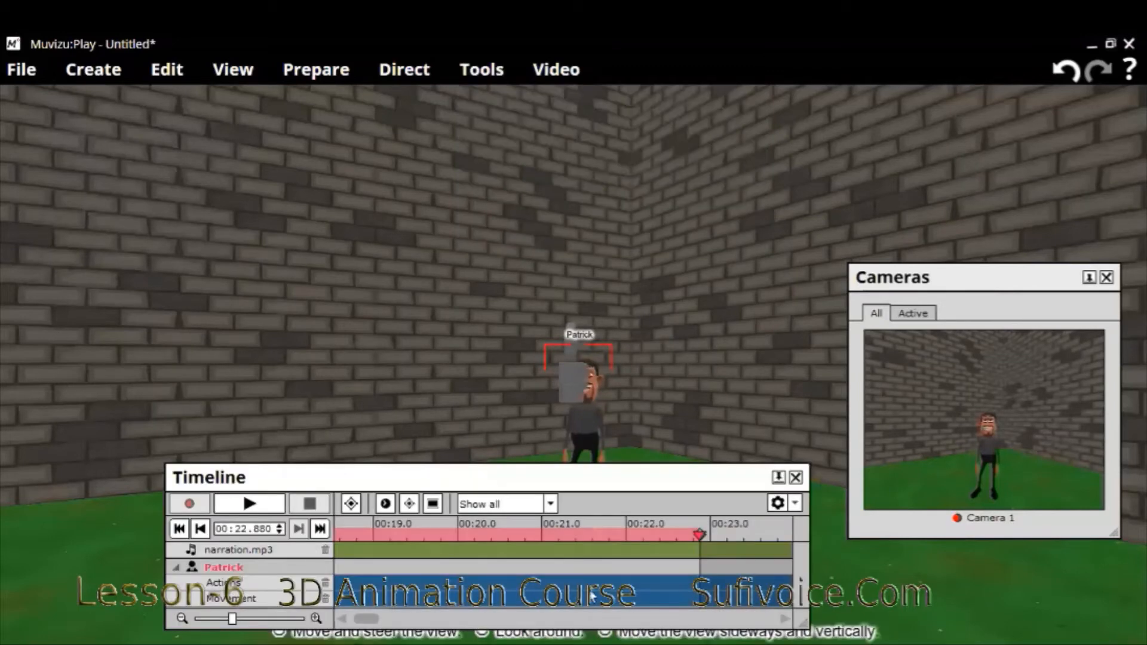
left_click_drag(367, 619, 356, 619)
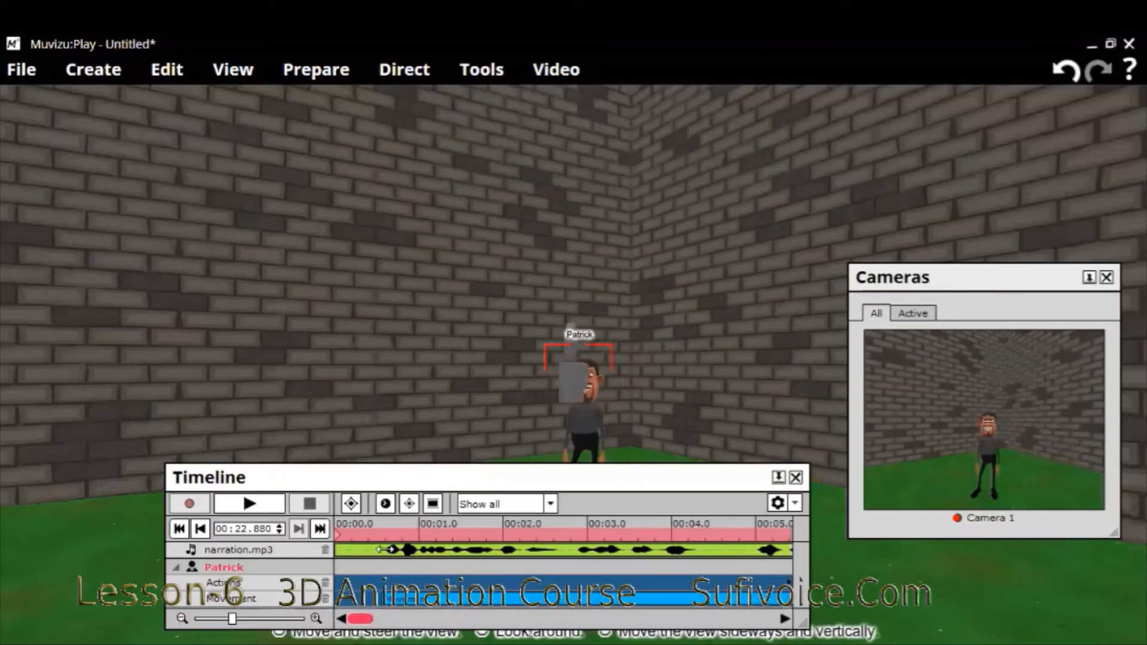
left_click_drag(465, 554, 648, 553)
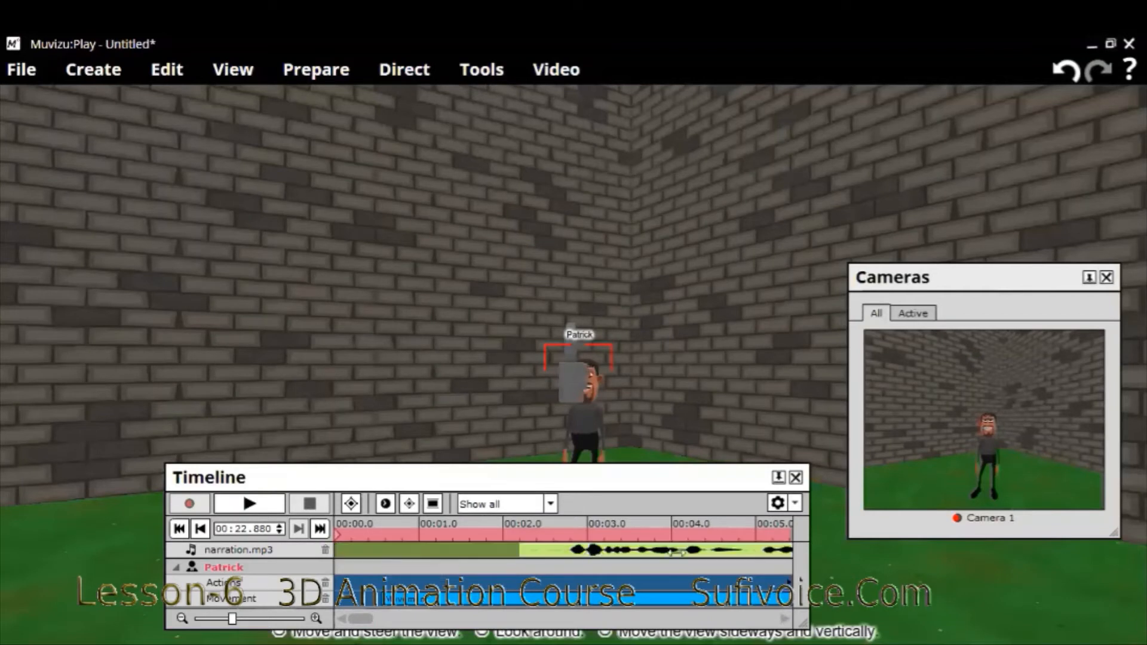
left_click_drag(768, 548, 543, 566)
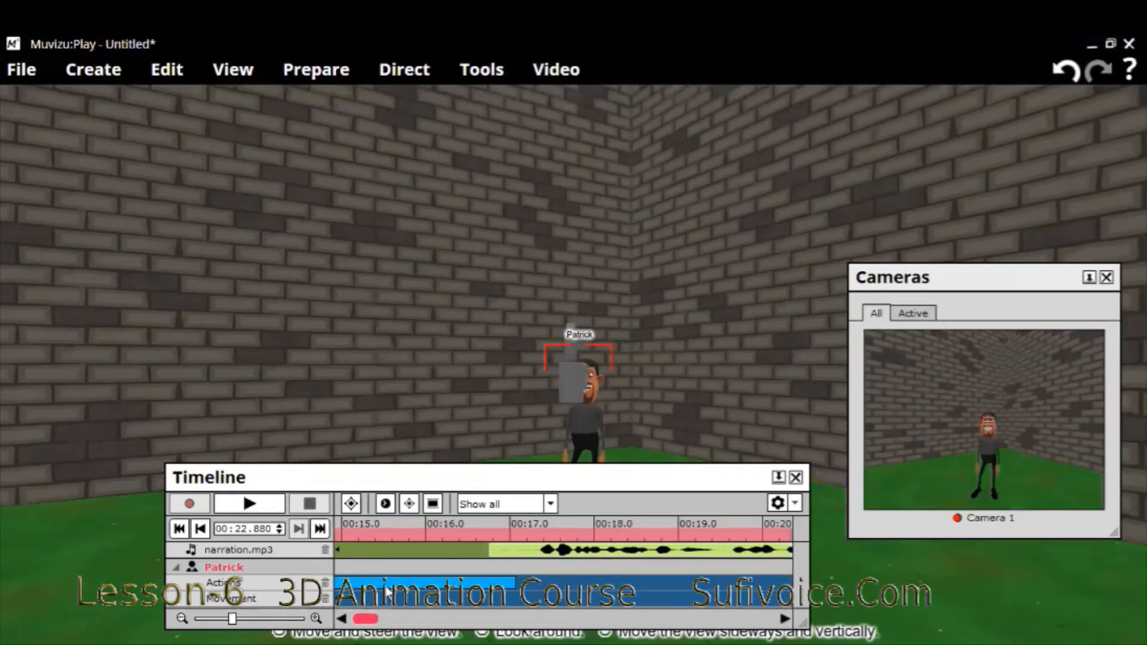
- Extend the scene's end marker to about 24.3 seconds, near the end of the narration clip, and play the scene from the start
left_click(660, 439)
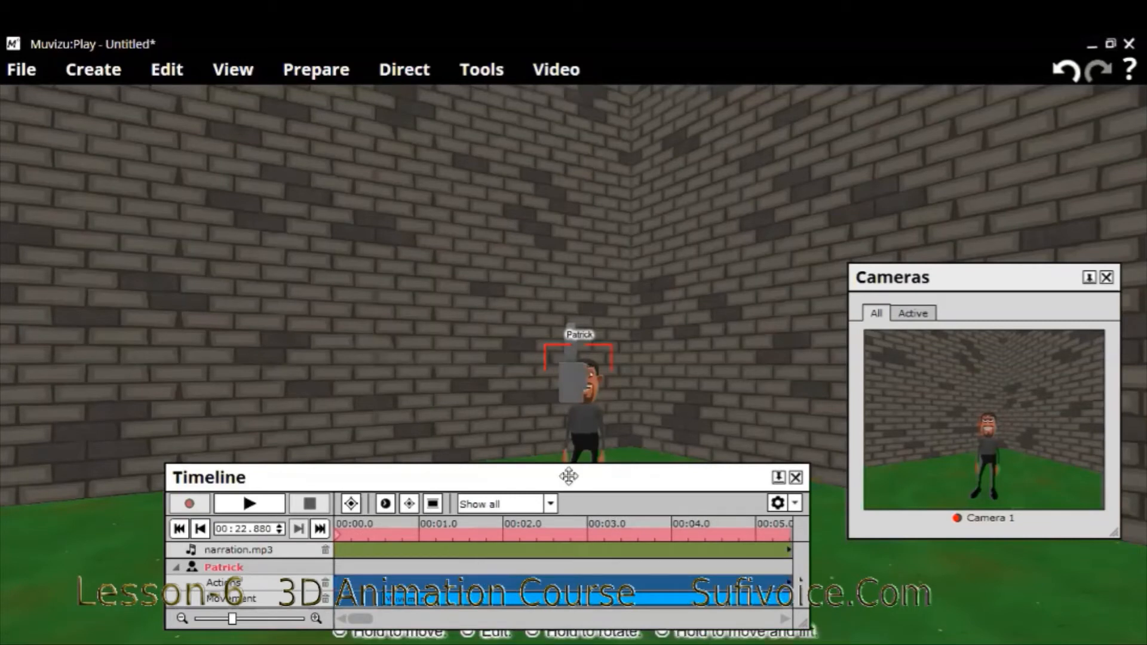
left_click_drag(568, 476, 574, 453)
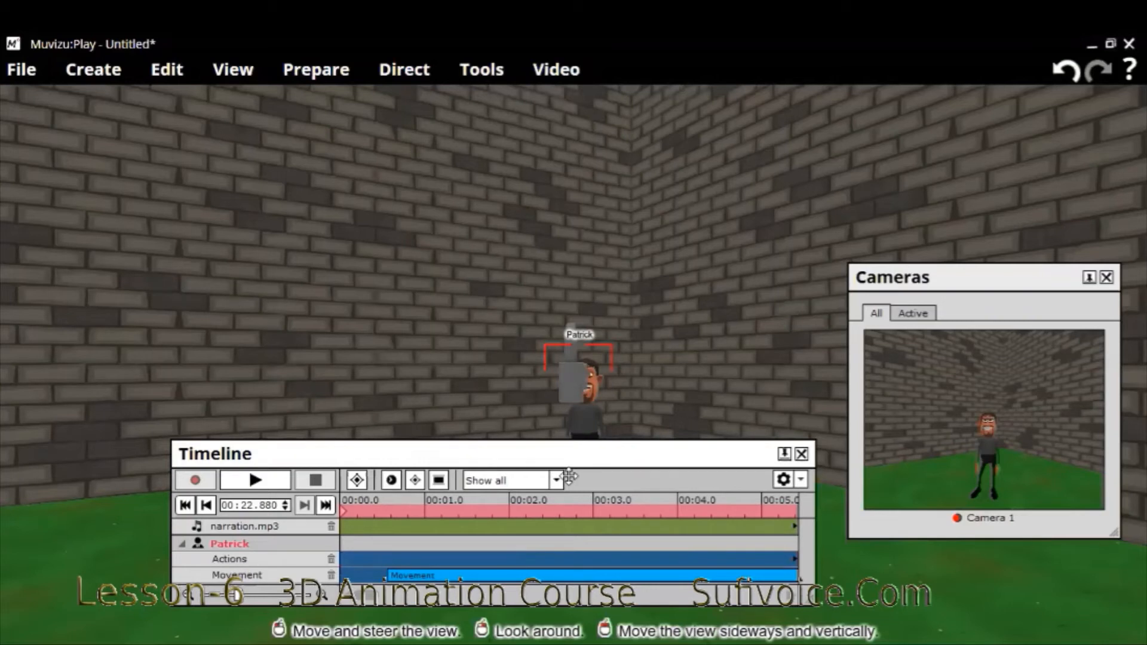
left_click(399, 596)
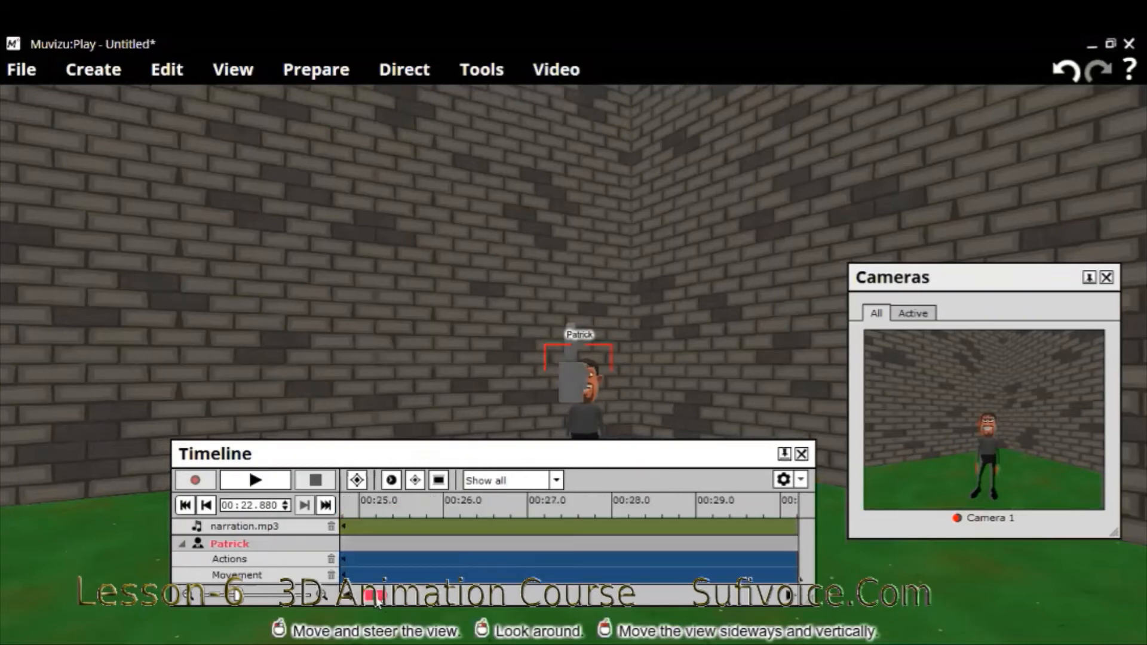
left_click_drag(378, 594, 379, 601)
scroll(543, 546, "up", 2)
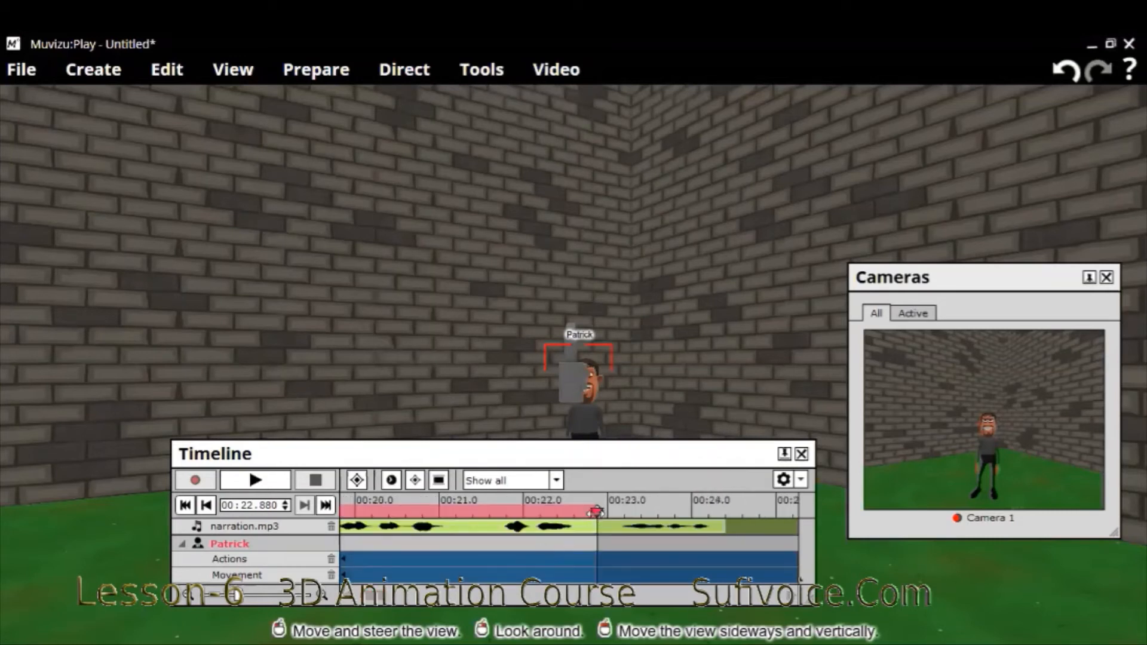
mouse_move(601, 515)
left_mouse_down()
mouse_move(576, 514)
mouse_move(717, 522)
mouse_move(673, 524)
left_mouse_up()
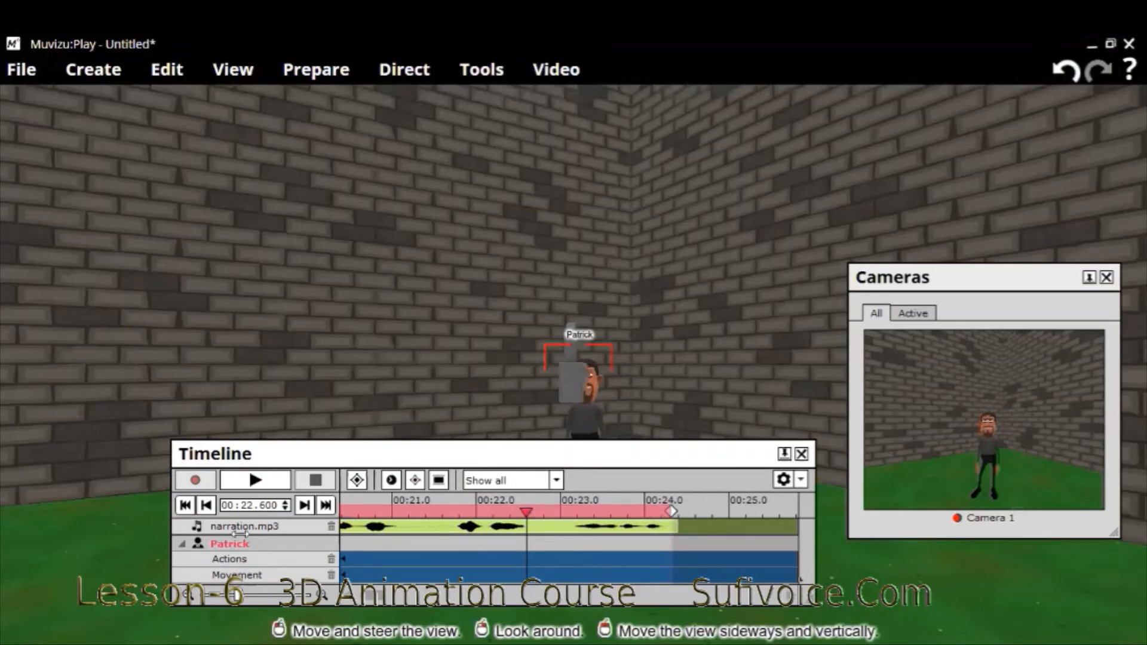
left_click(186, 505)
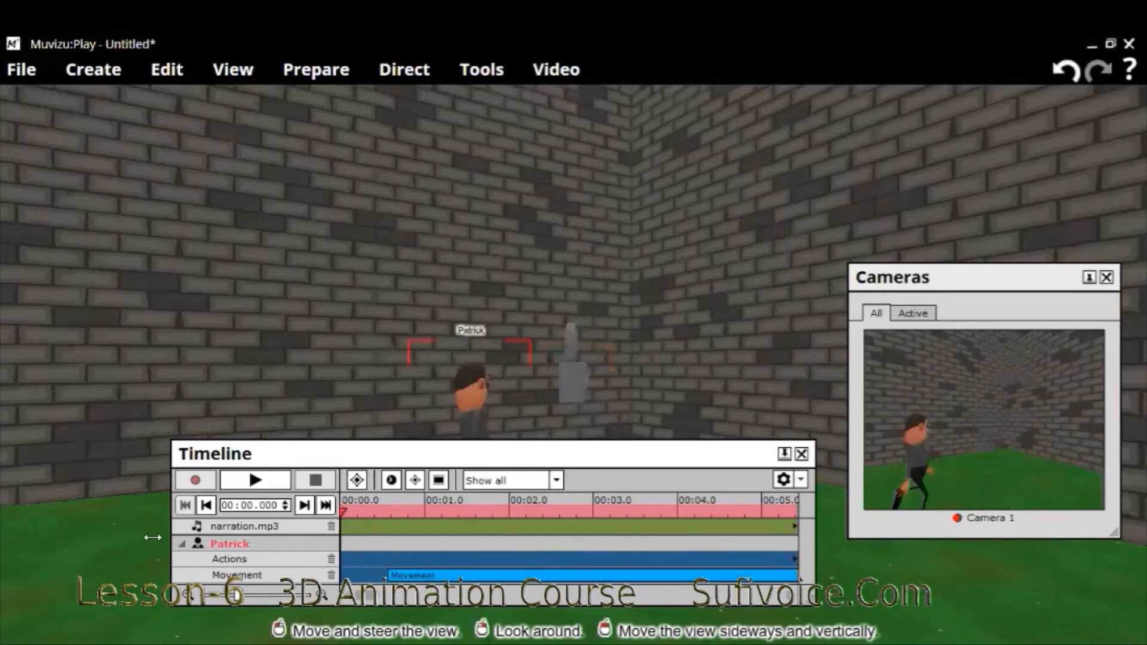
left_click(230, 486)
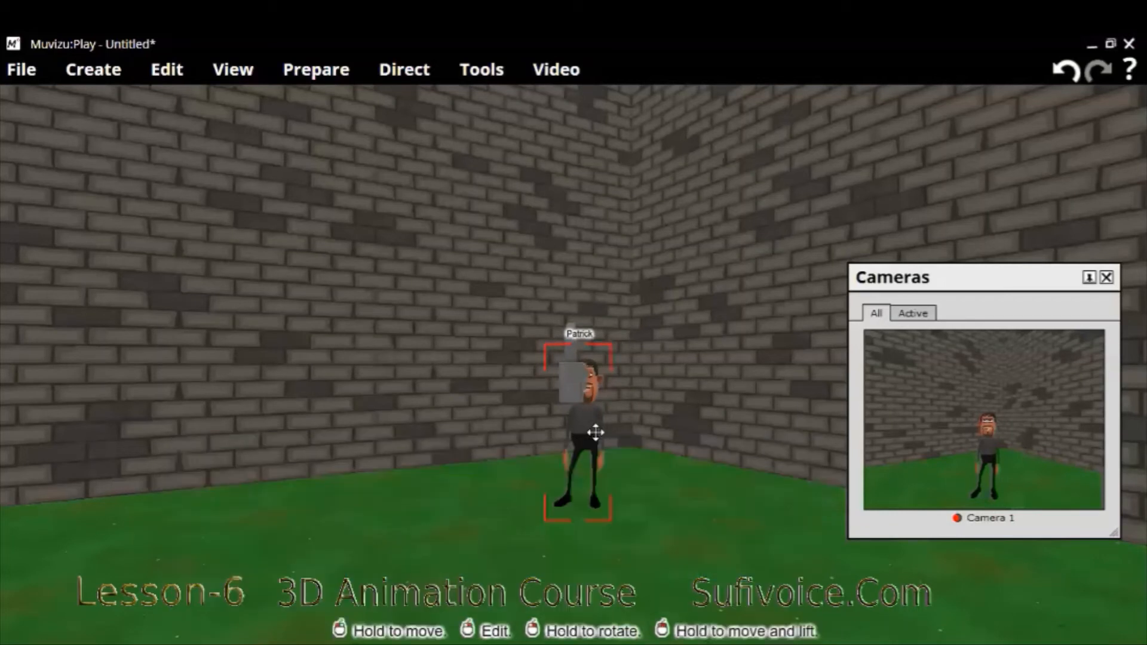
- Create a second character from the first male model and place it on the grass in front of the existing character
left_click(78, 72)
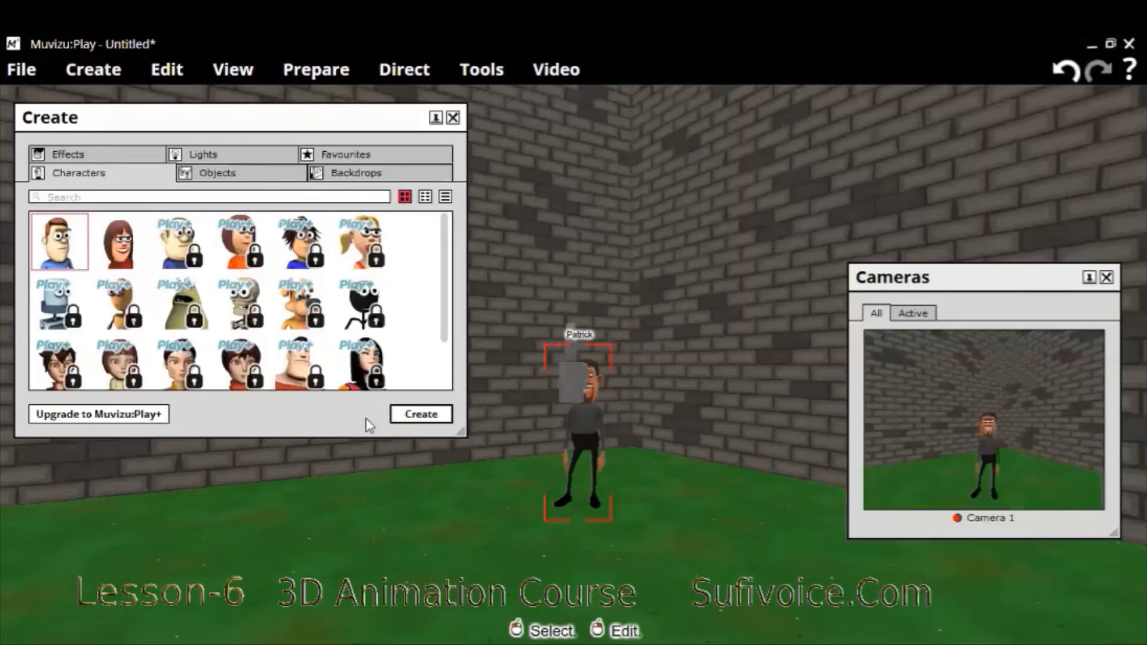
left_click(416, 414)
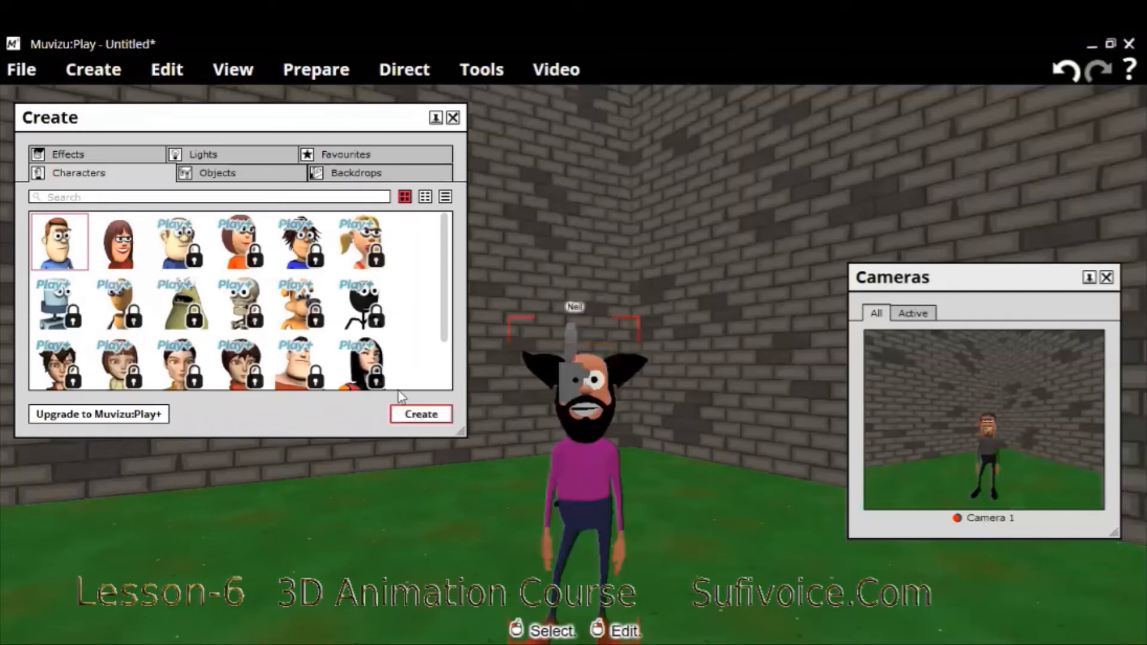
left_click(571, 435)
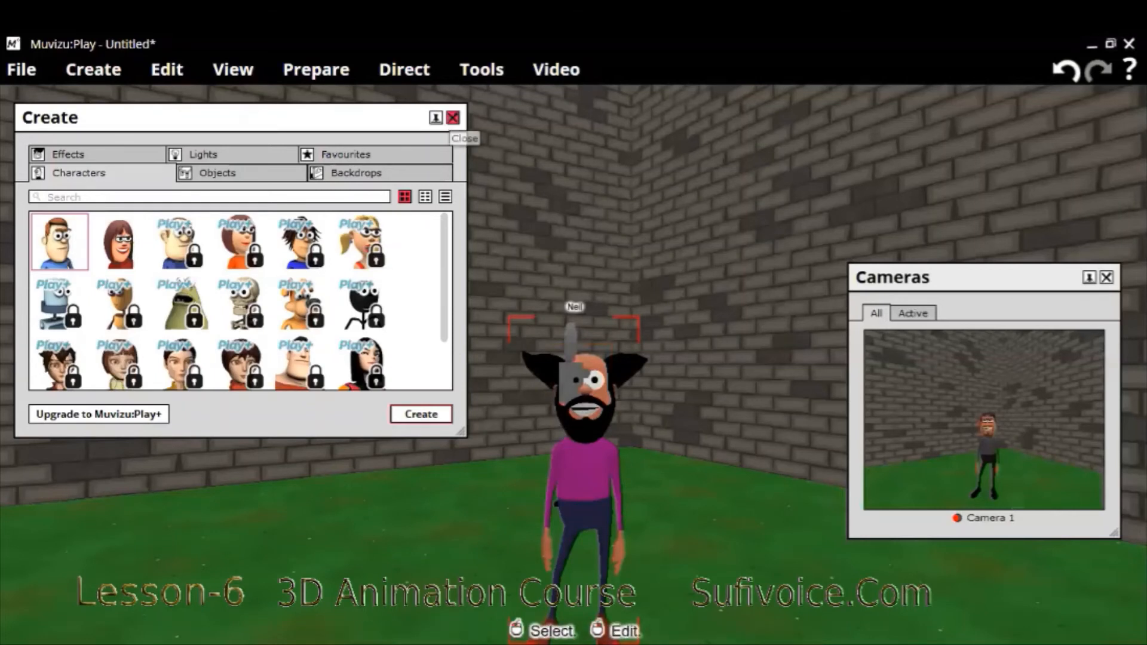
left_click(453, 118)
left_click_drag(591, 432, 594, 422)
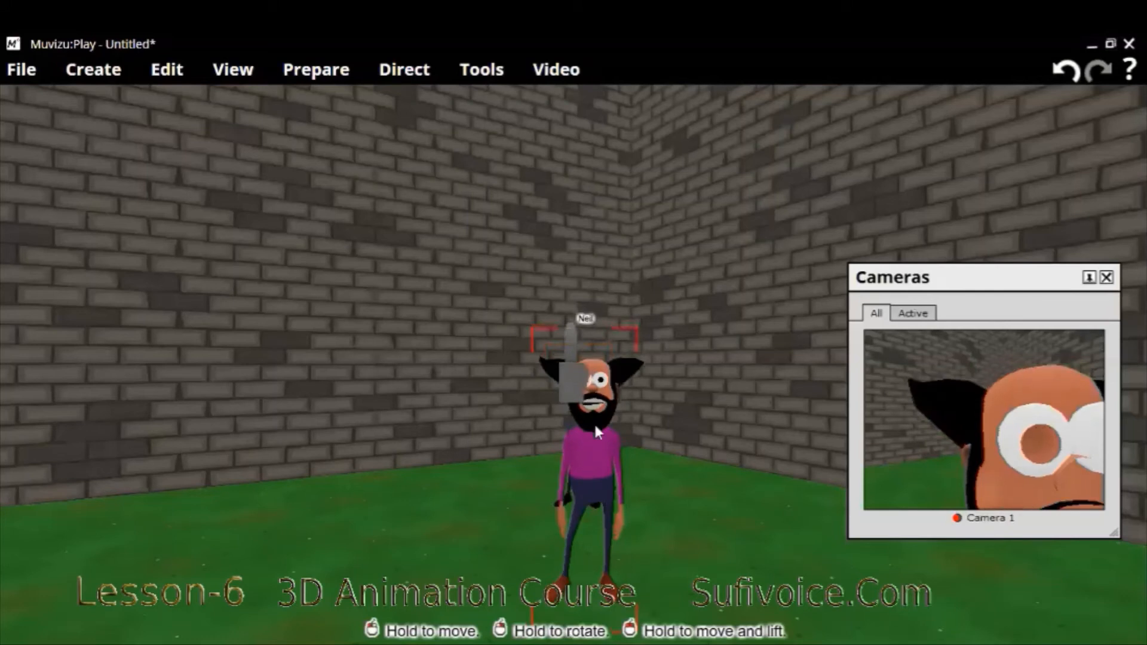
- Change the new character's hairstyle to Swept back
right_click(639, 204)
left_click(641, 212)
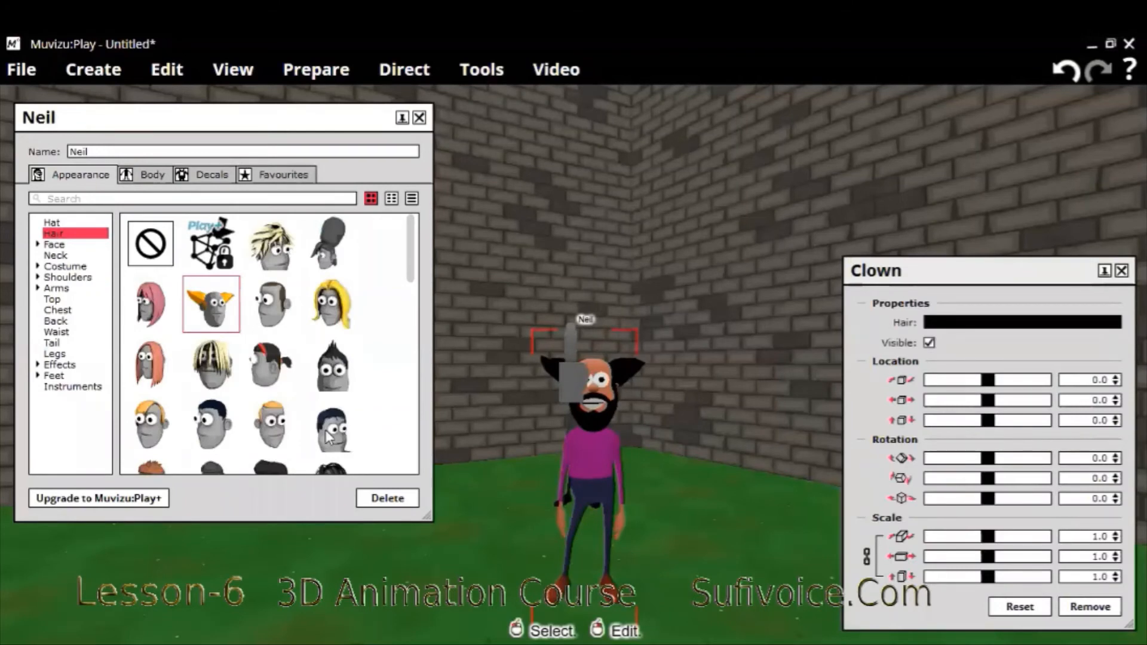
left_click(327, 437)
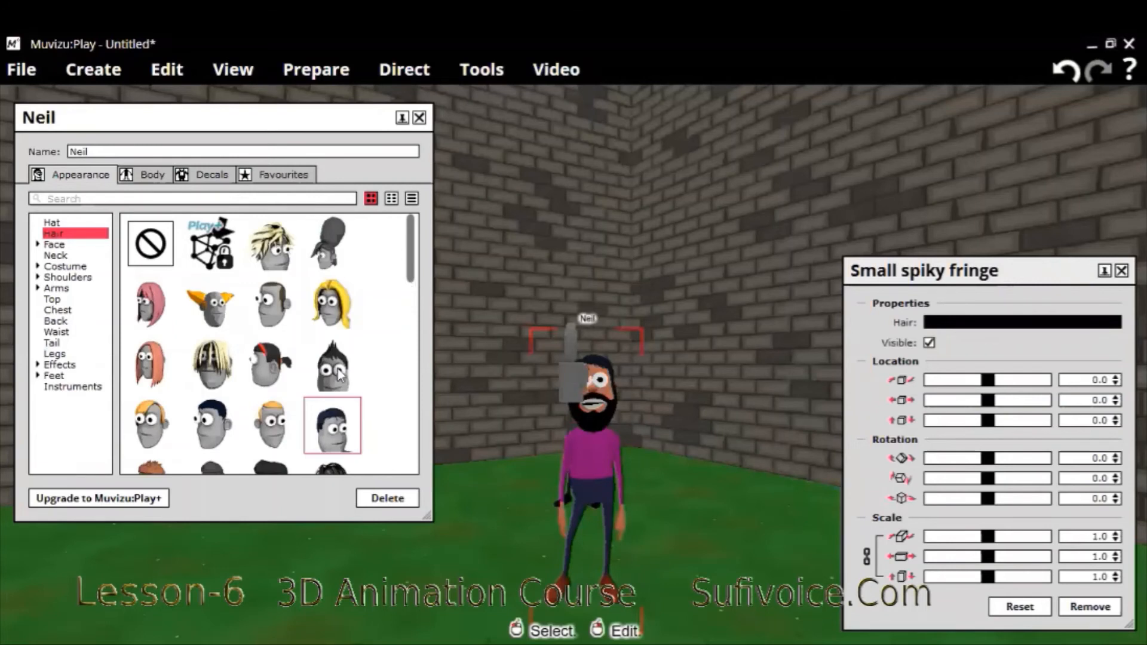
scroll(339, 368, "down", 1)
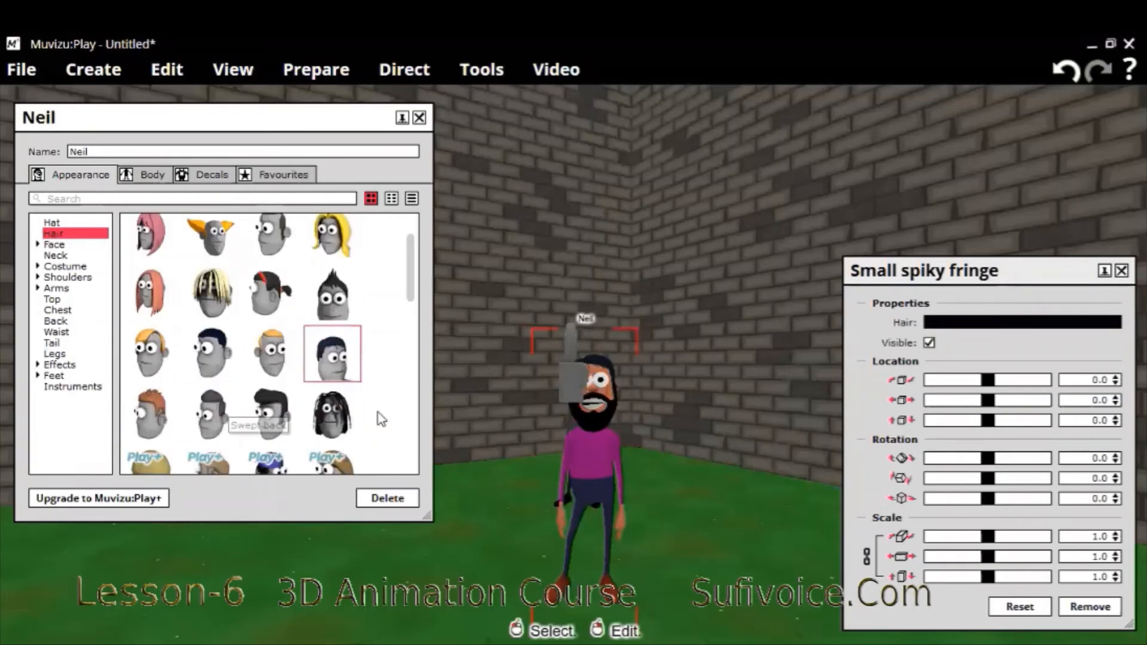
left_click(211, 414)
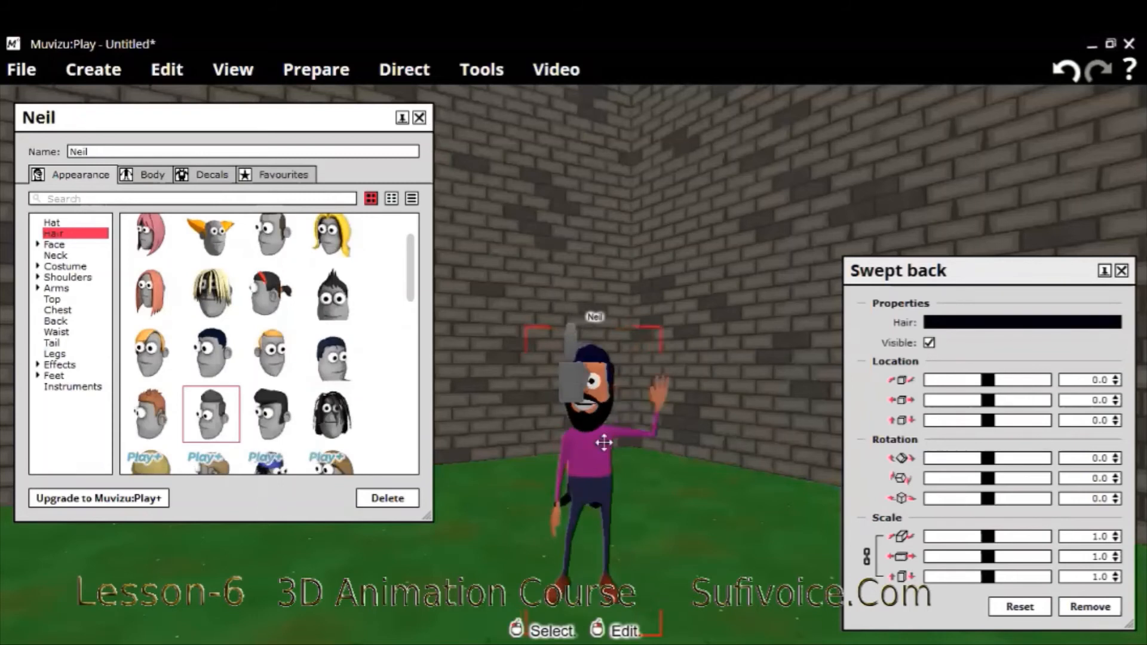
- Move the new bearded character so that it stands beside the first character in the camera's view
left_click_drag(603, 443, 651, 414)
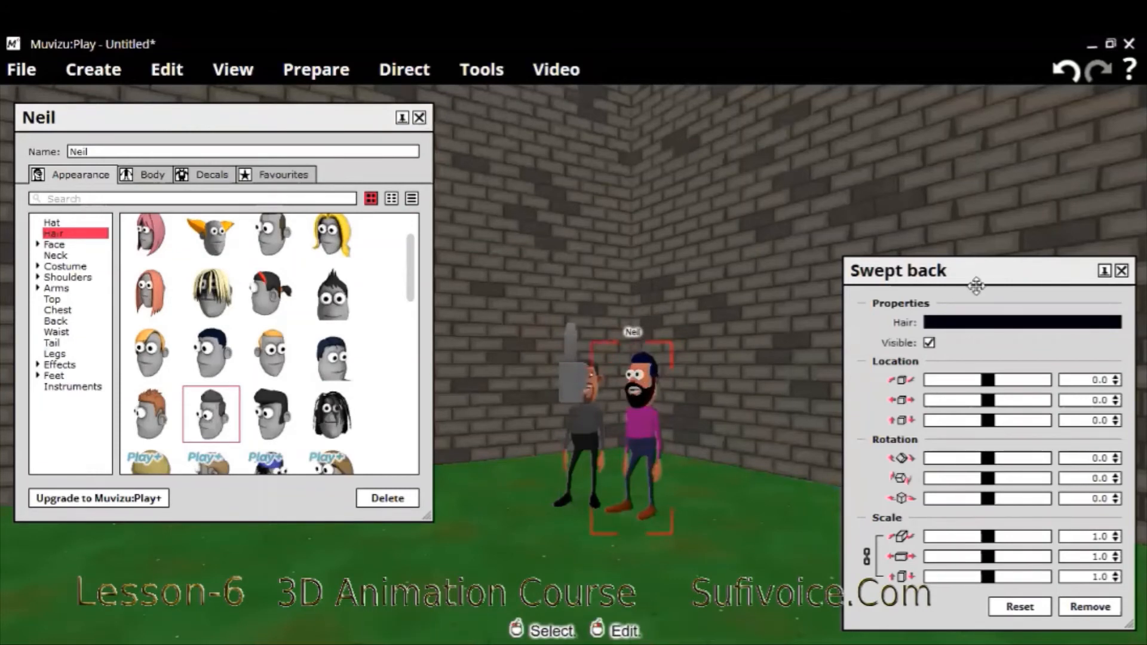
left_click(641, 447)
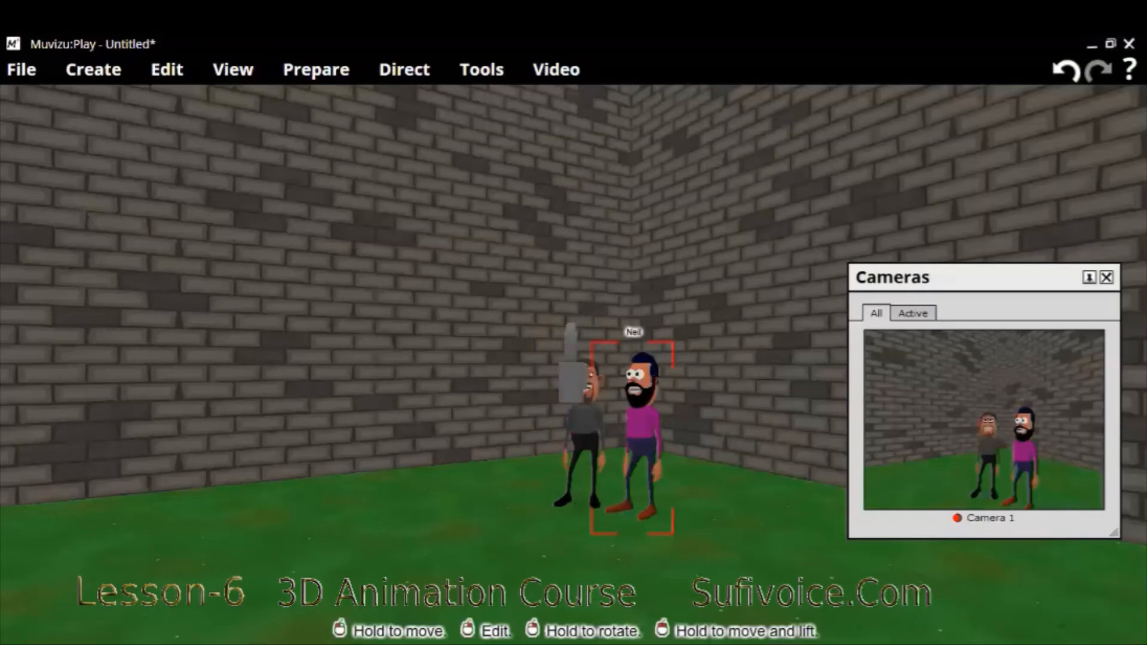
left_click(589, 444)
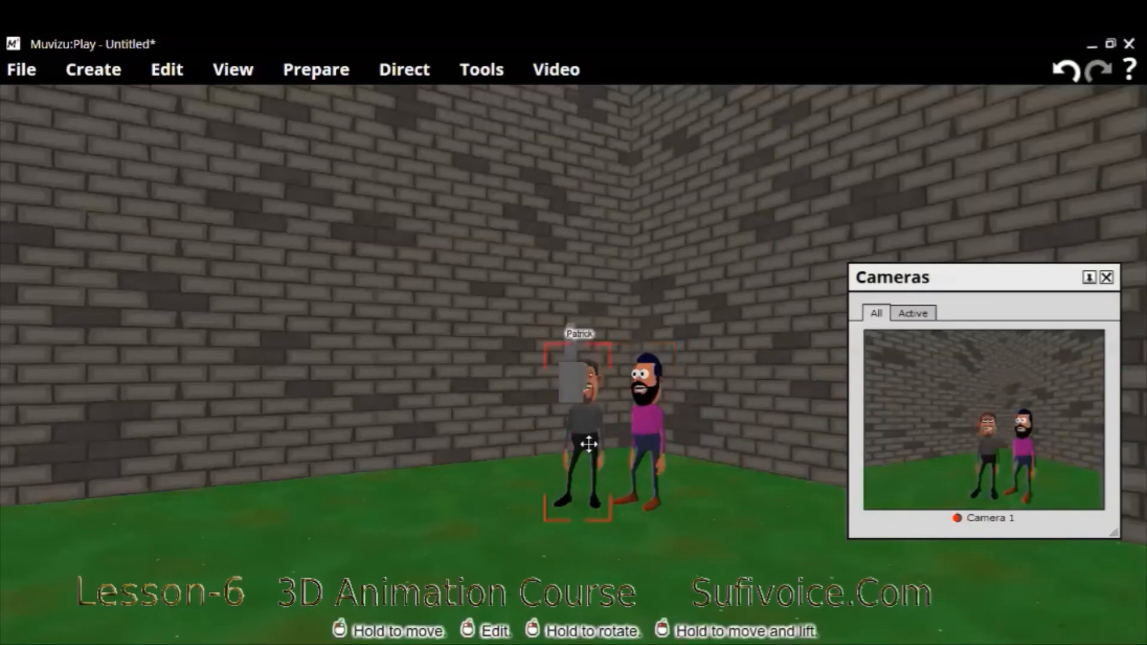
- Fine-tune the bearded character's position on the grass beside the first character
left_click(641, 443)
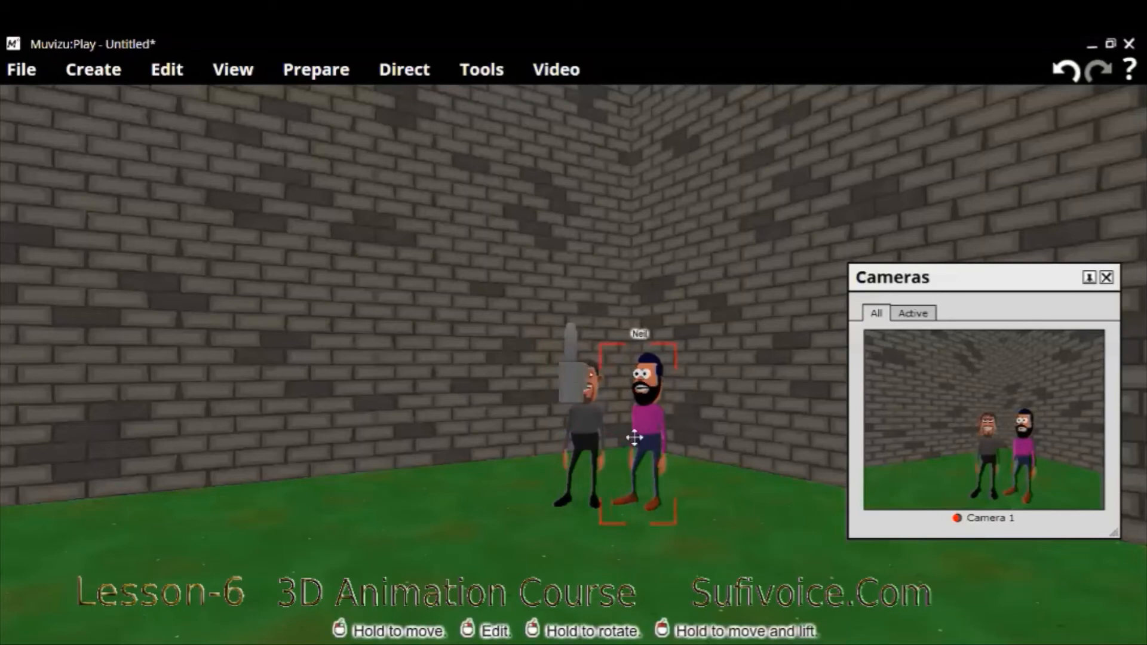
left_click_drag(634, 438, 631, 438)
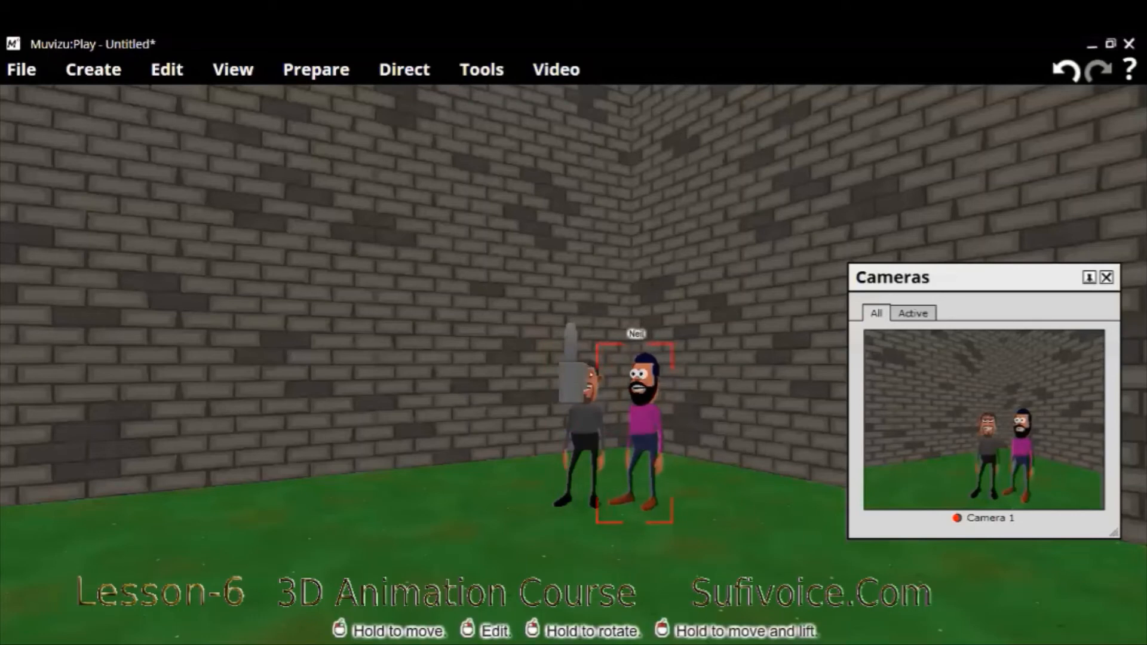
left_click_drag(643, 439, 646, 443)
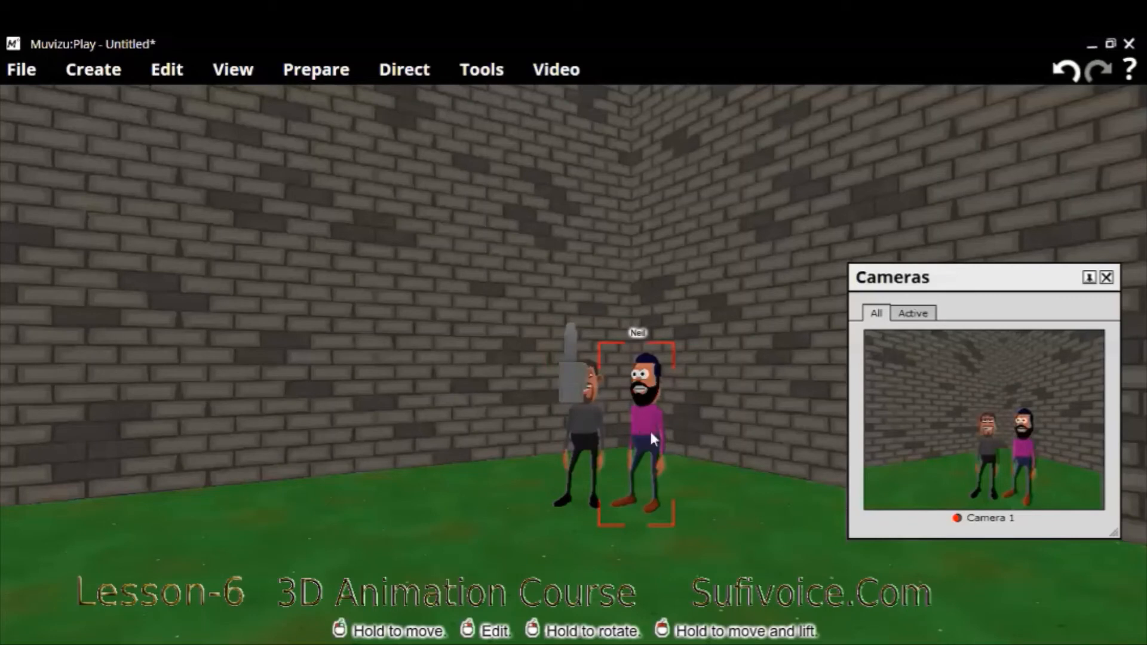
right_click(712, 435)
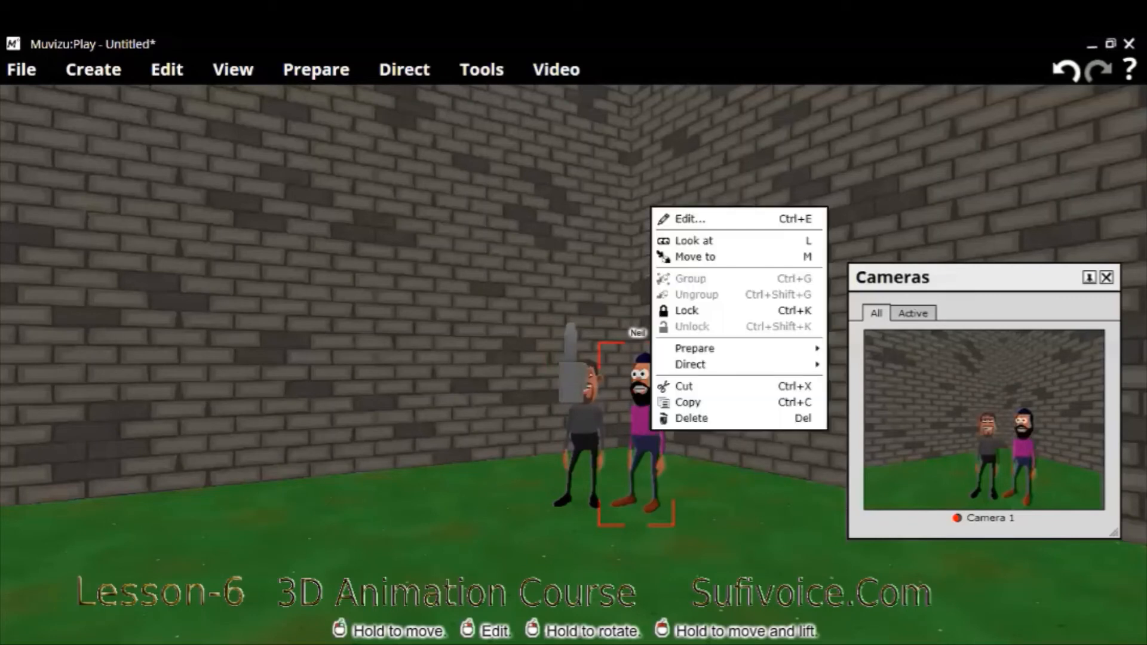
key("Escape")
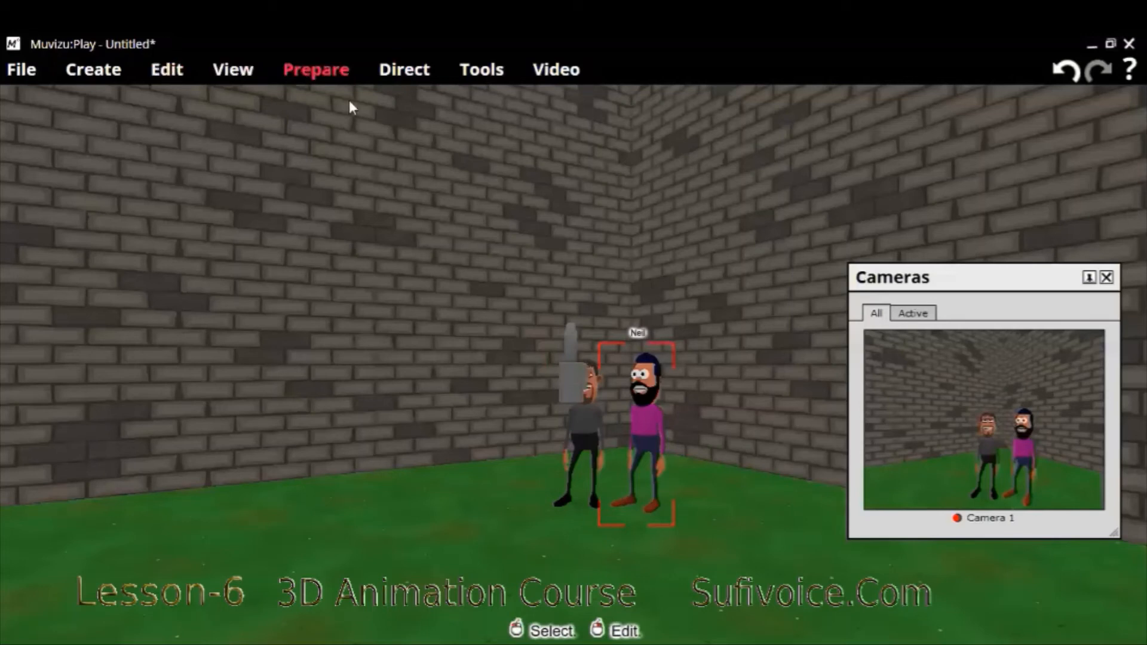
- Add a second audio track in the audio preparation list and open its audio settings
left_click(191, 208)
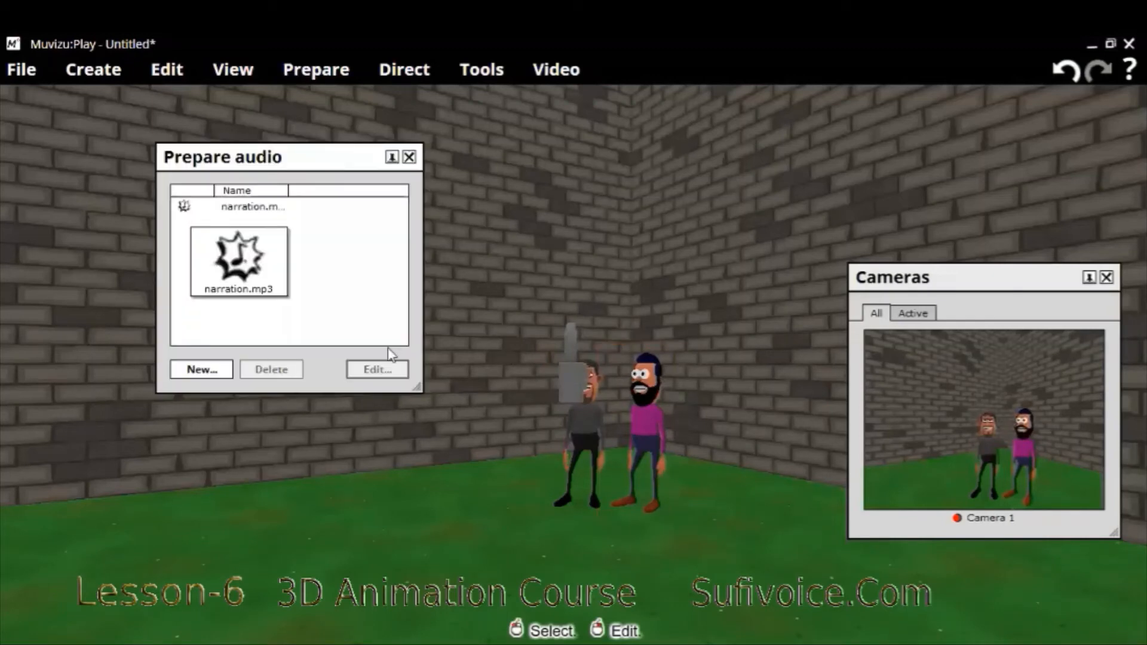
left_click(244, 209)
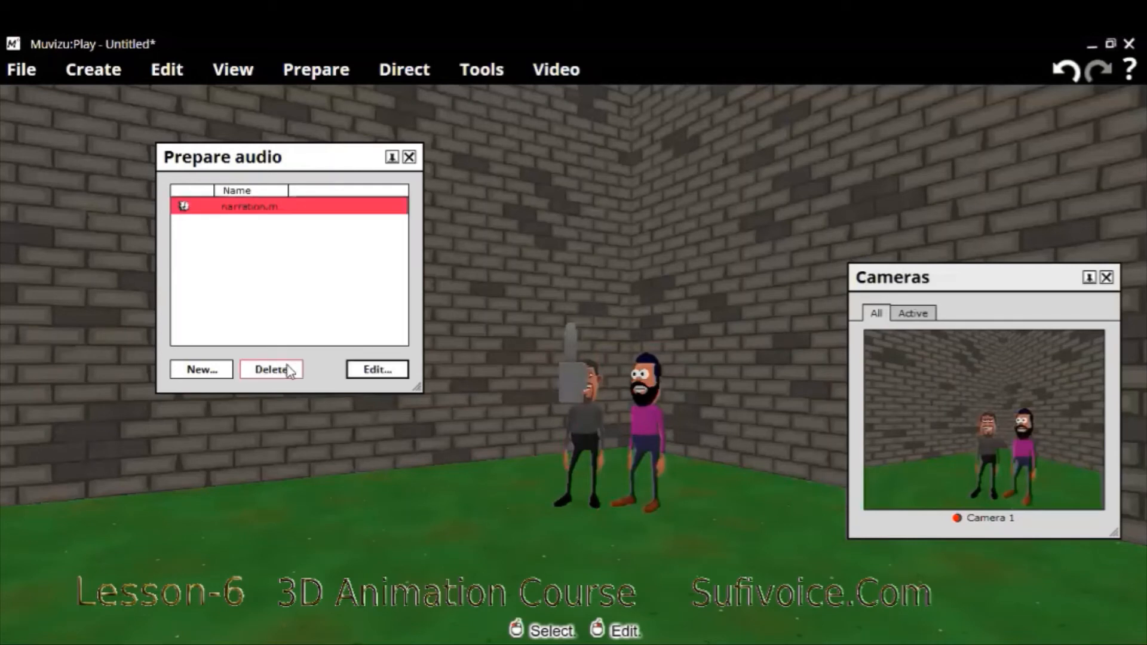
left_click(208, 370)
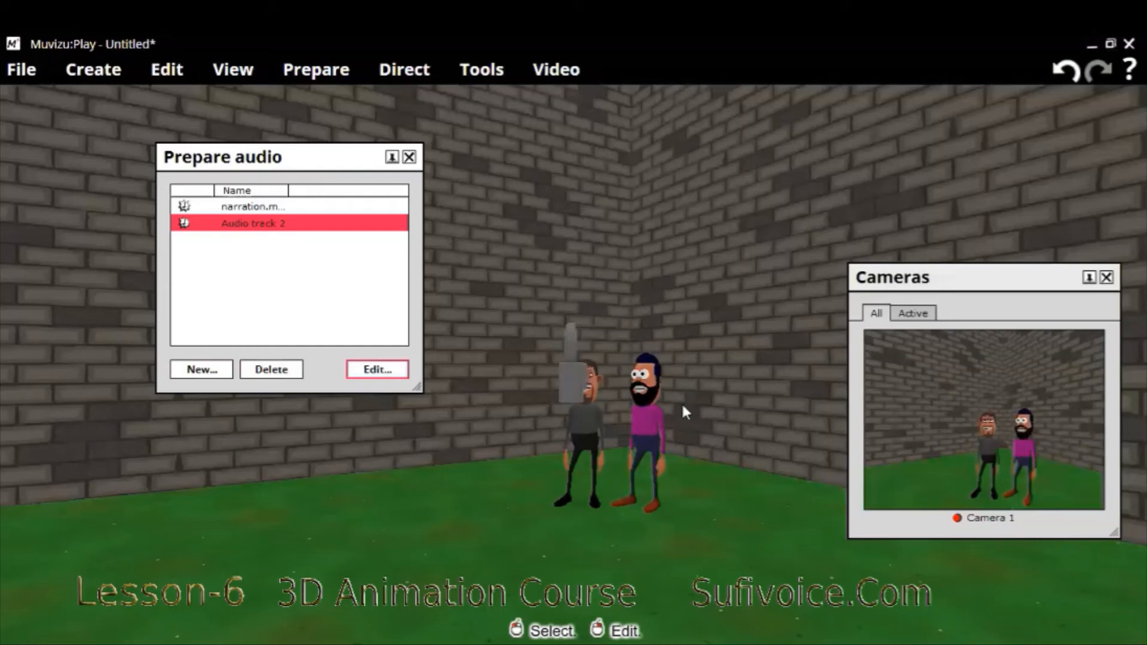
left_click_drag(365, 297, 387, 279)
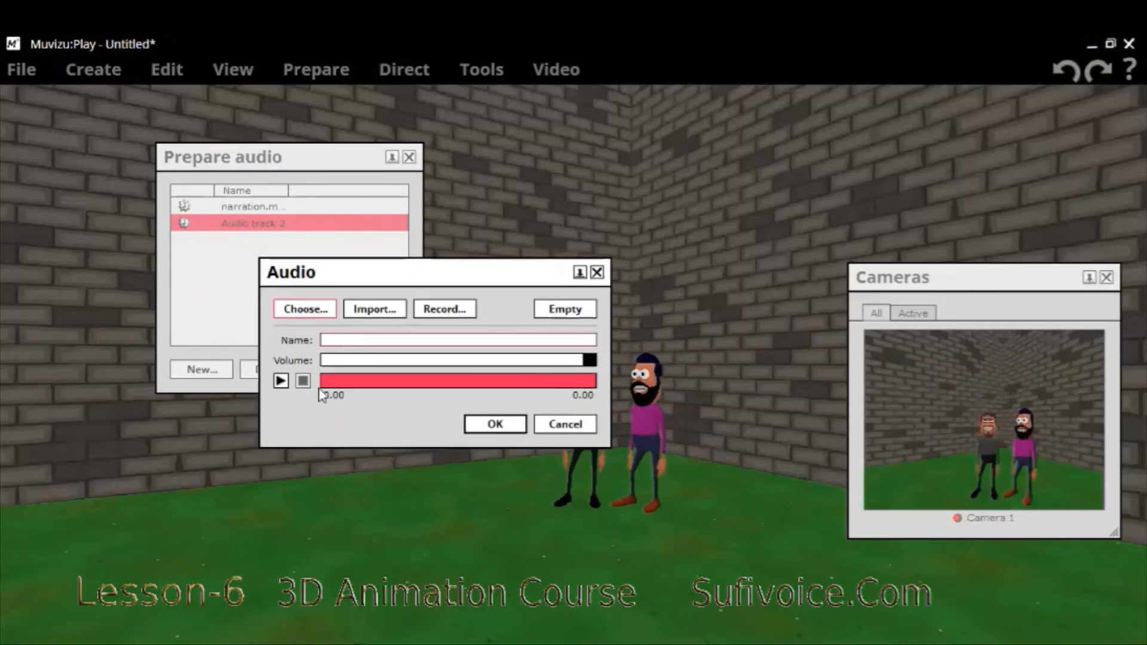
- Record a clip of about 3.5 seconds from the microphone into the new audio track, play it back and accept it
left_click(449, 310)
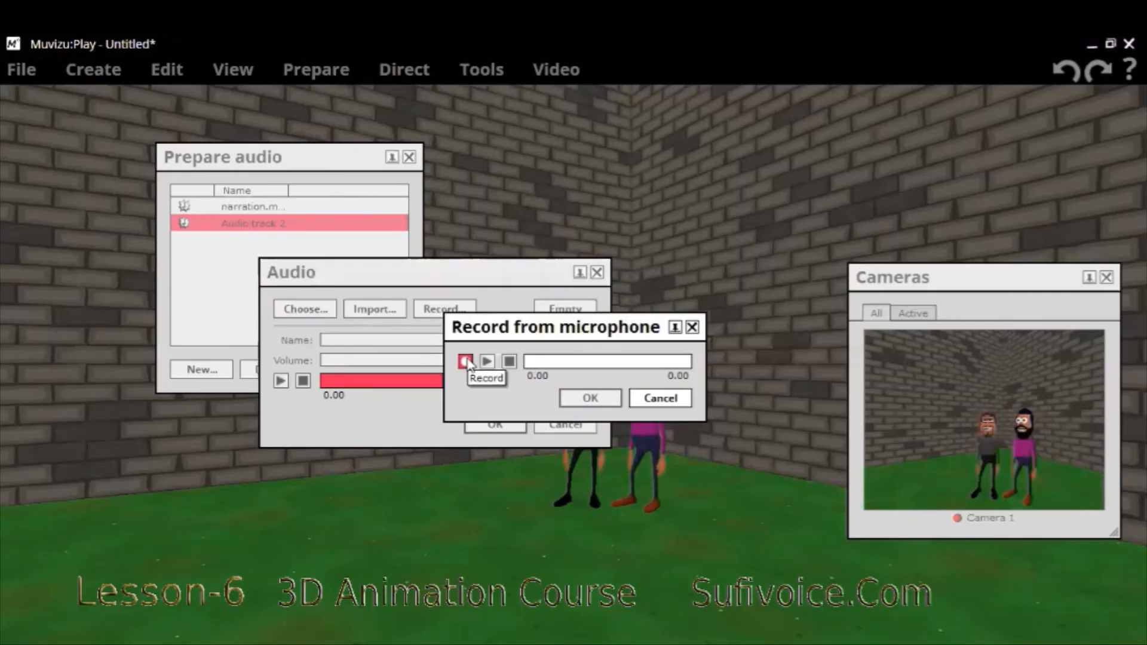
left_click(466, 361)
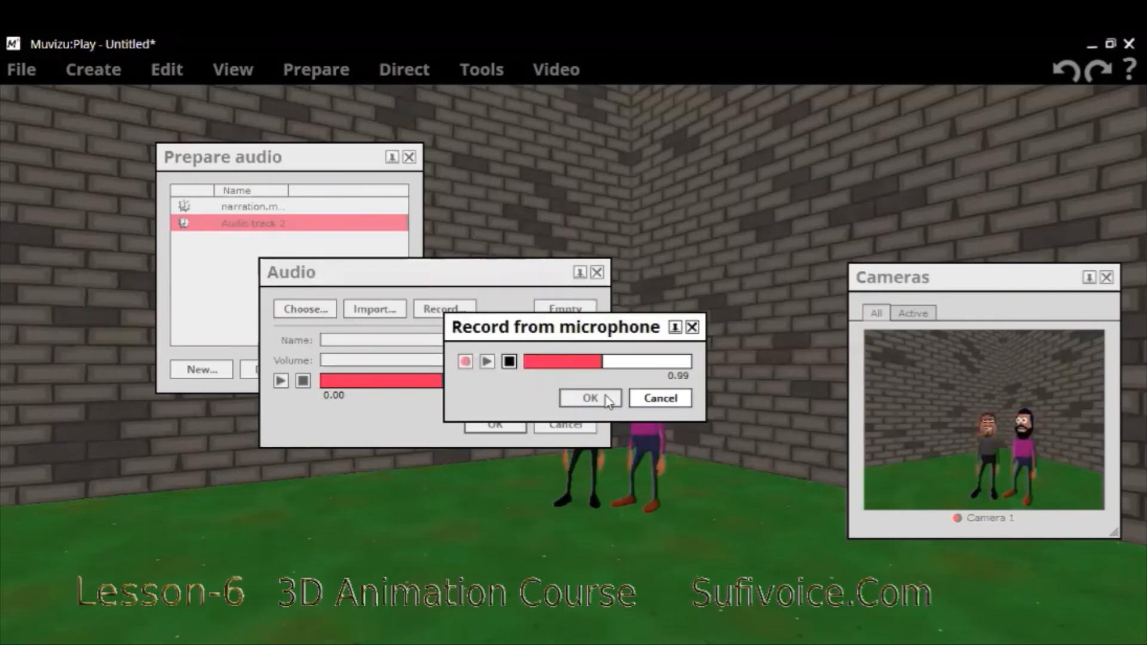
left_click(509, 362)
left_click(513, 368)
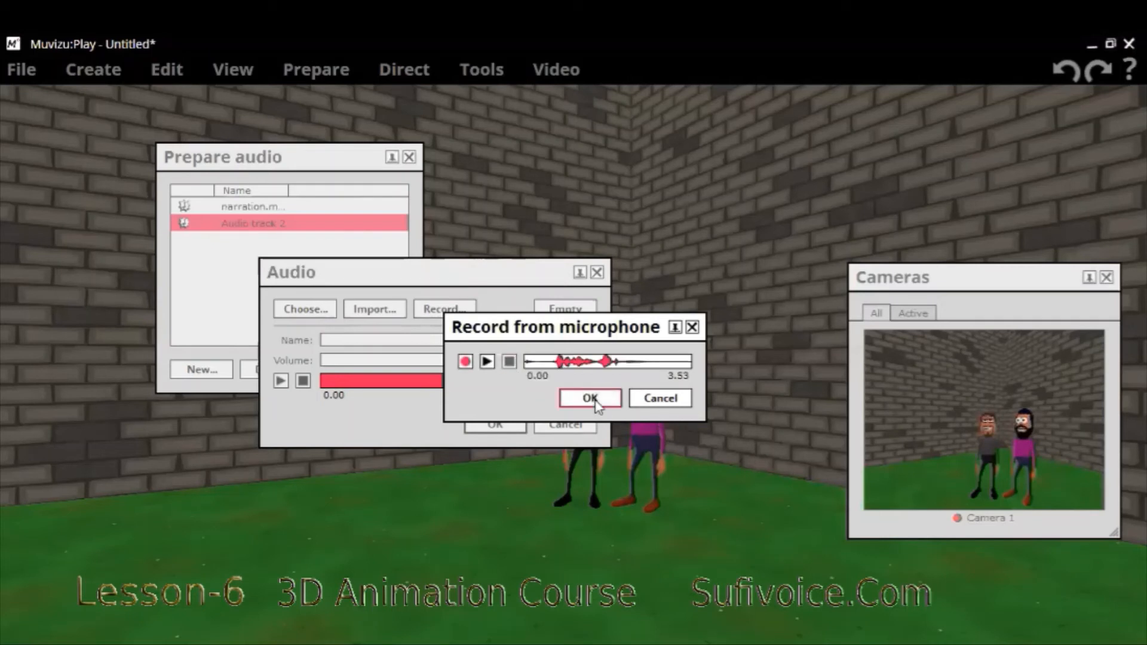
left_click(283, 381)
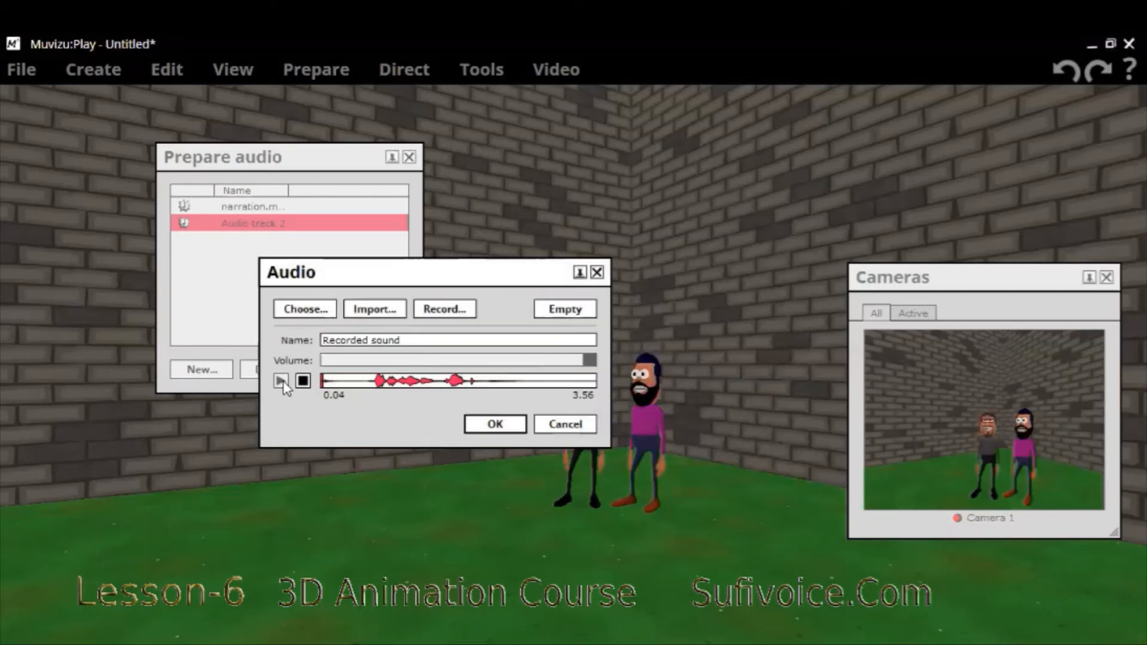
left_click(510, 426)
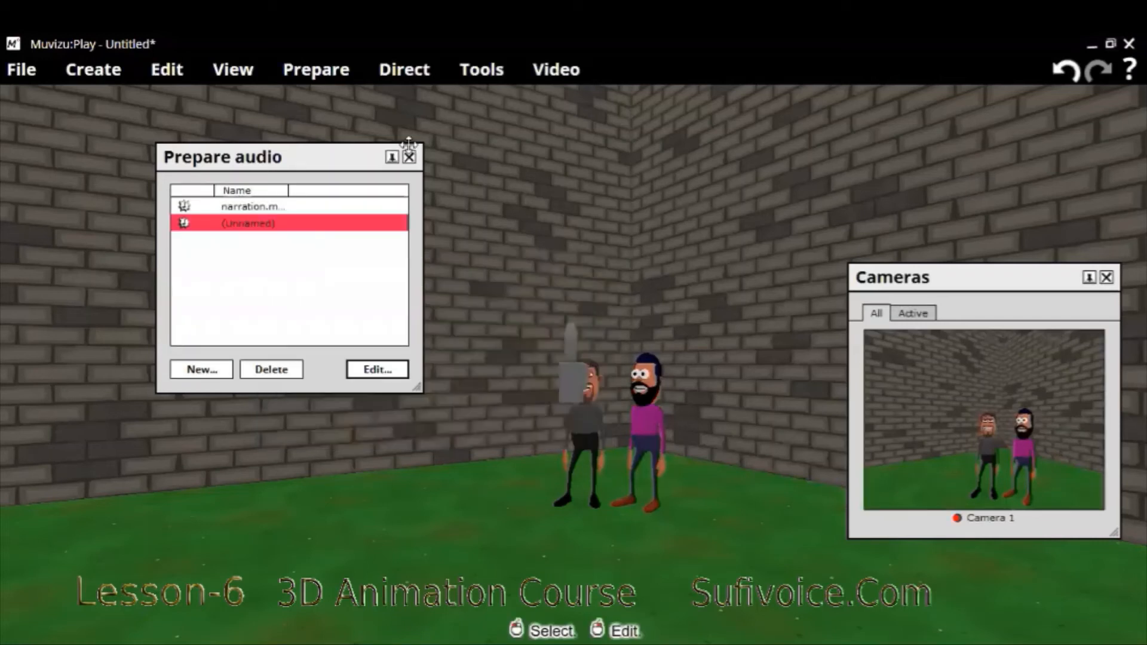
- Set the bearded character's dialogue to lipsync to the (Unnamed) recorded track
left_click(648, 390)
left_click(648, 393)
left_click(647, 396)
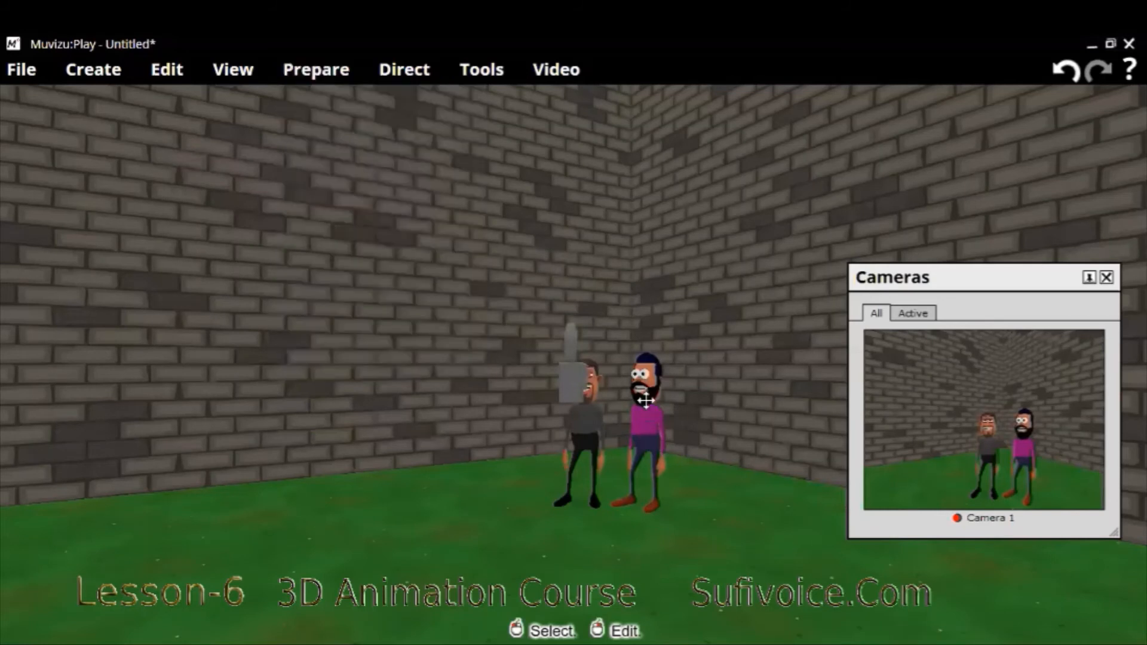
left_click(338, 80)
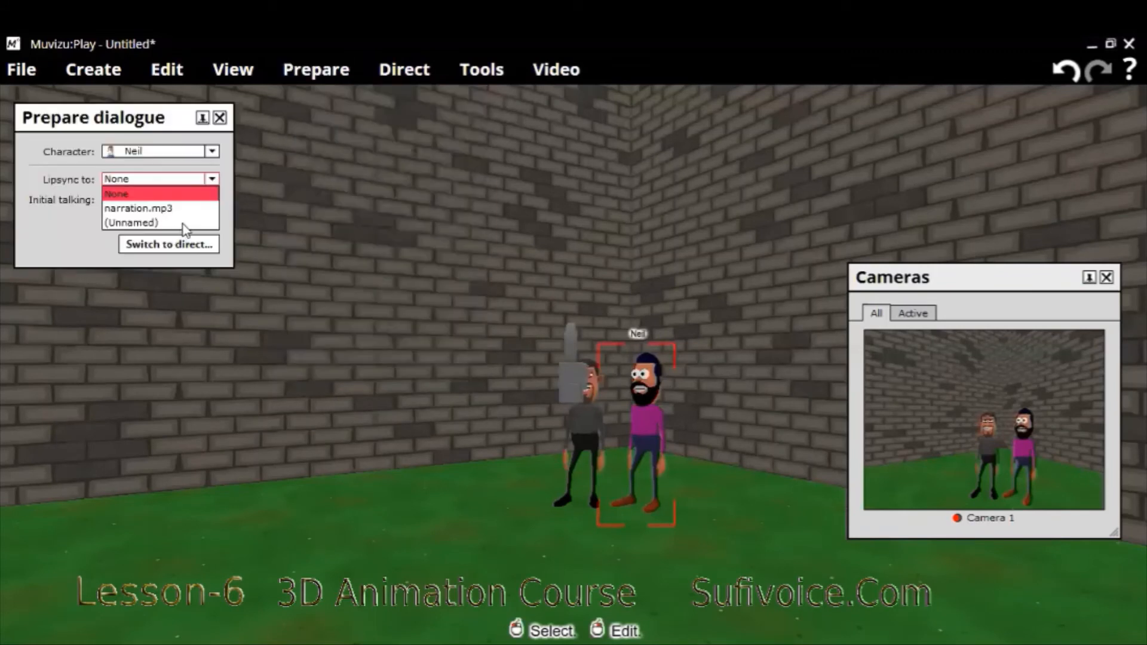
left_click(184, 224)
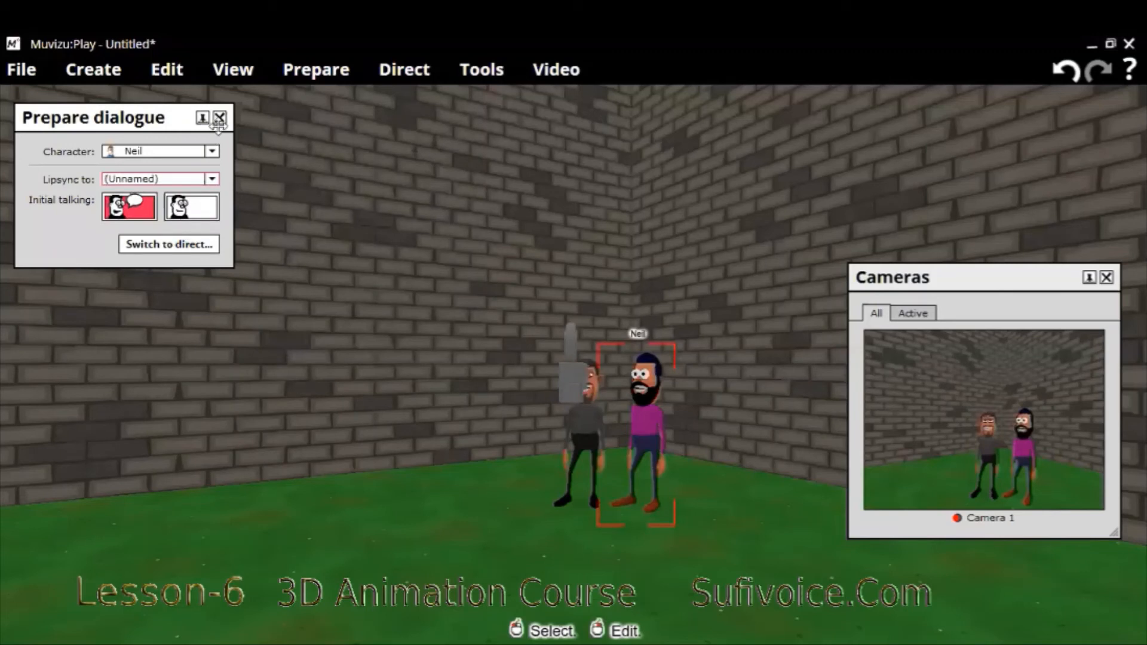
- Move the (Unnamed) clip on the timeline so it starts at about 24.4 seconds, where the narration clip ends
left_click(485, 71)
left_click(501, 100)
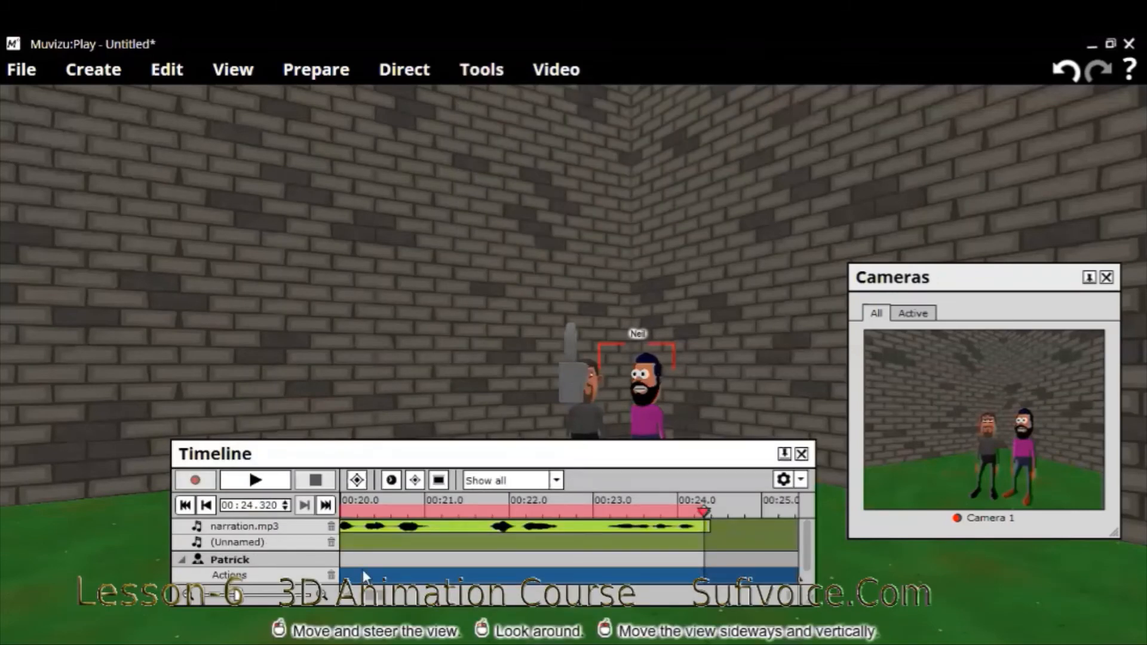
left_click_drag(355, 599, 315, 599)
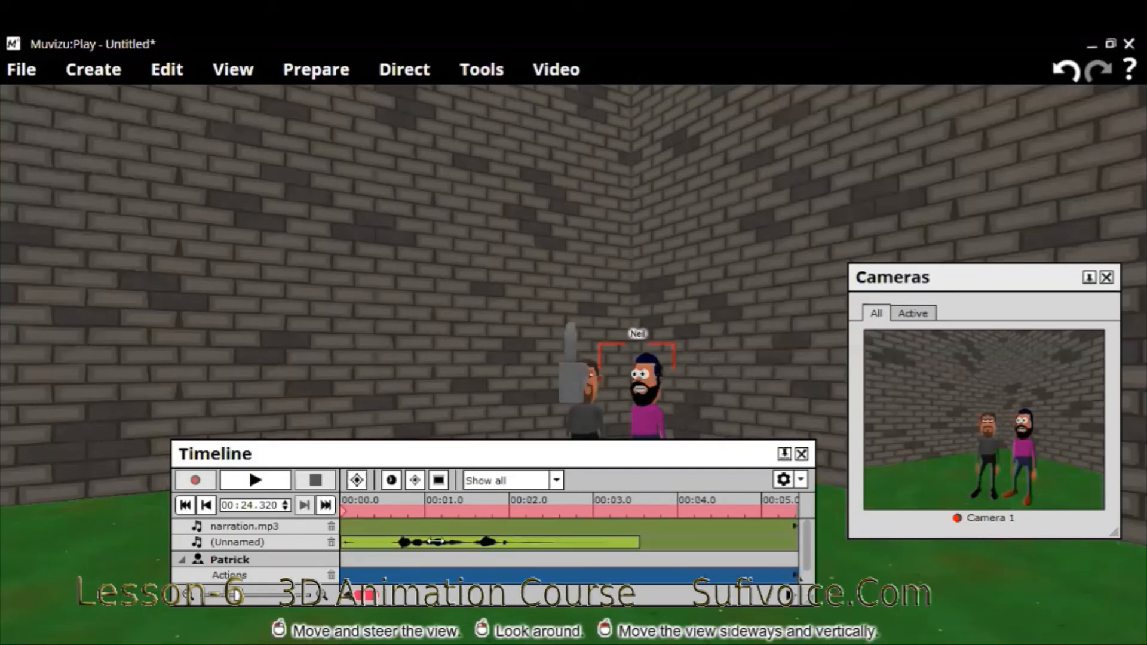
left_click_drag(485, 543, 854, 557)
left_click_drag(330, 548, 420, 553)
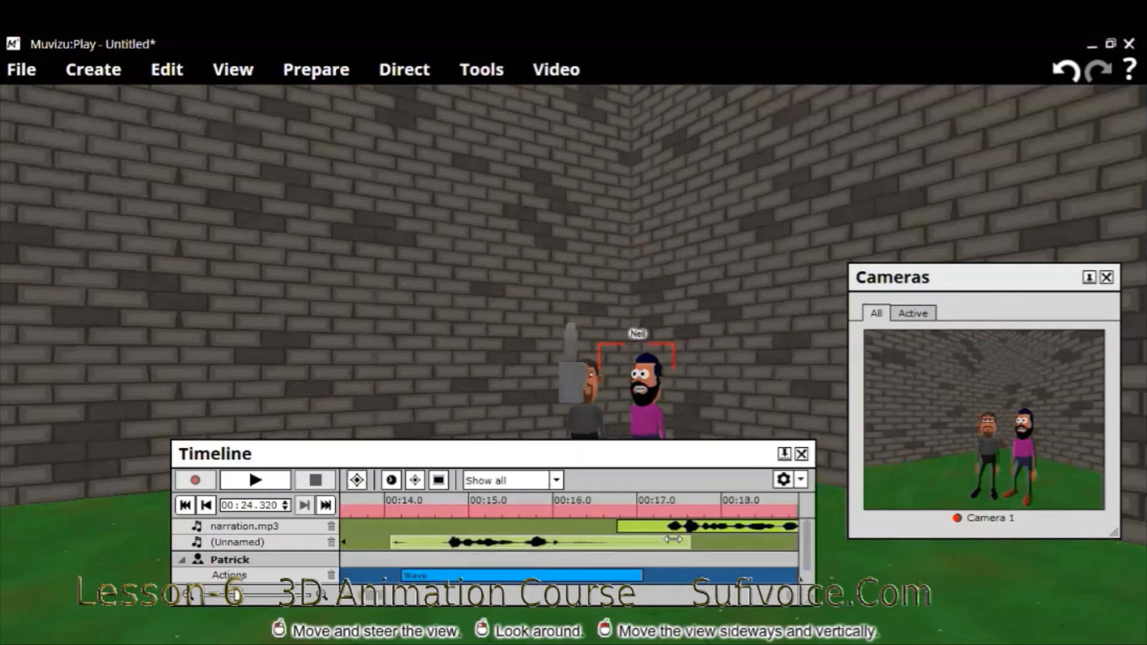
left_click_drag(673, 540, 673, 539)
mouse_move(772, 541)
left_mouse_down()
mouse_move(782, 545)
mouse_move(440, 541)
mouse_move(315, 553)
mouse_move(605, 545)
mouse_move(545, 513)
left_mouse_up()
- Extend the scene's end marker to about 28 seconds, just past the recorded clip, and play the scene from the start
mouse_move(570, 512)
left_mouse_down()
mouse_move(744, 531)
mouse_move(705, 531)
left_mouse_up()
left_click_drag(430, 517, 408, 530)
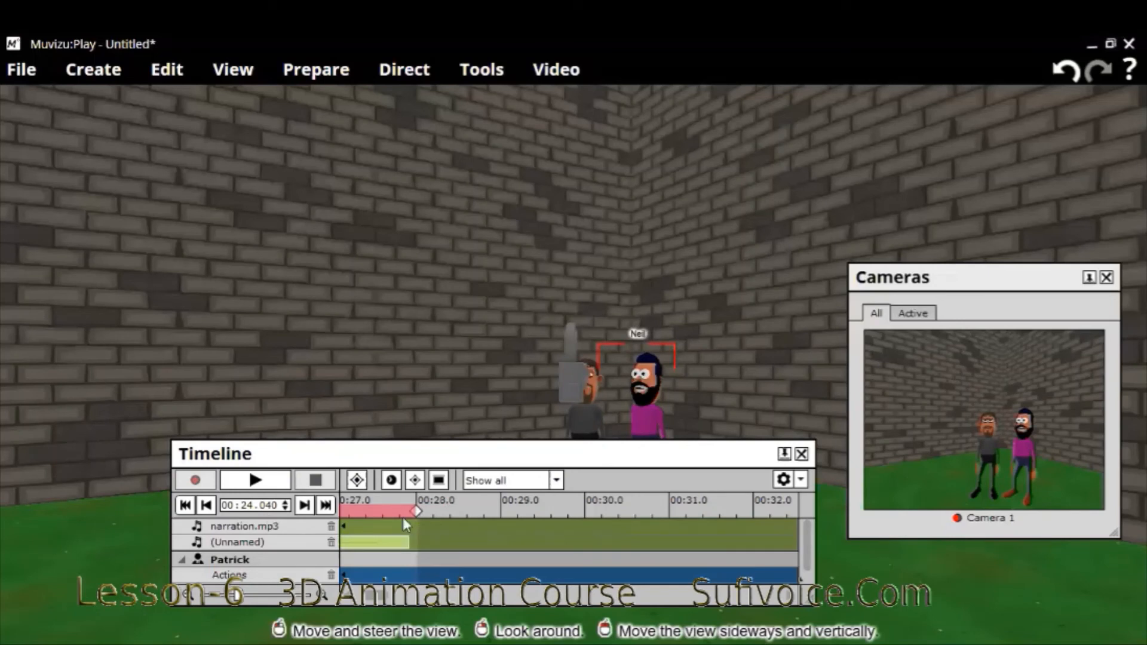
left_click_drag(382, 596, 321, 594)
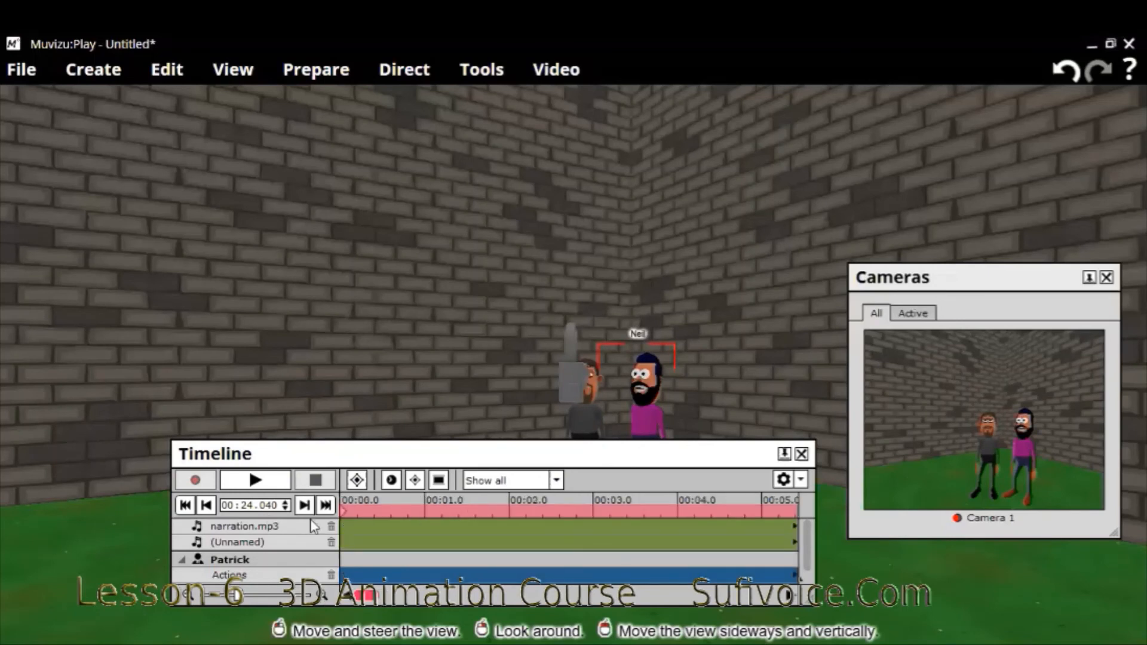
left_click(256, 481)
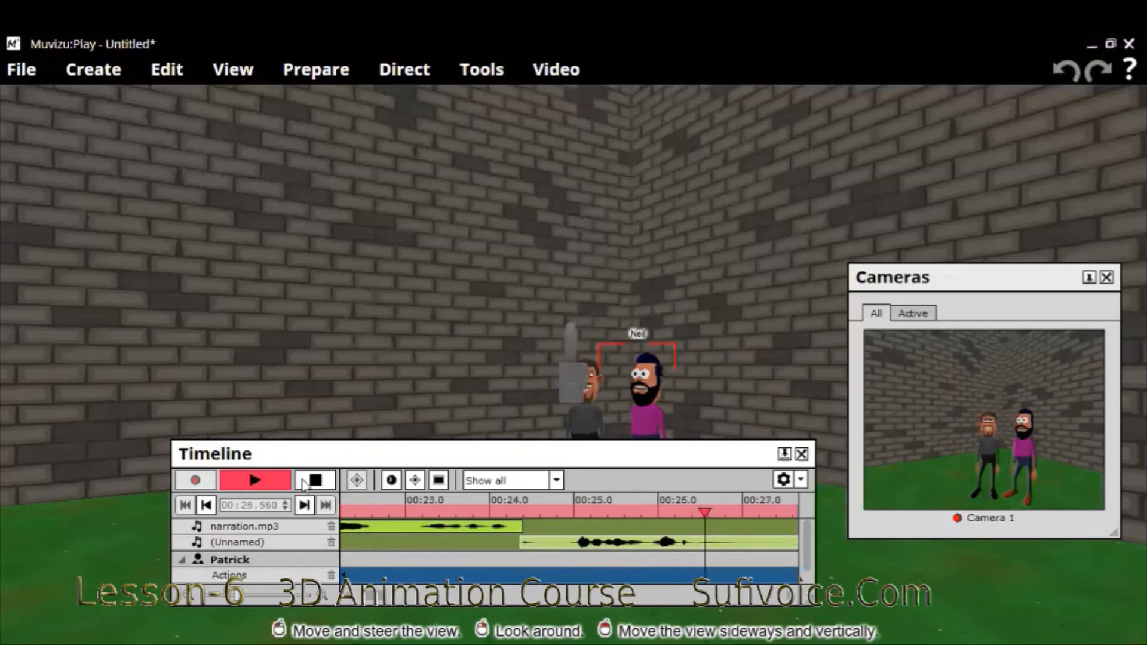
left_click_drag(705, 512, 87, 523)
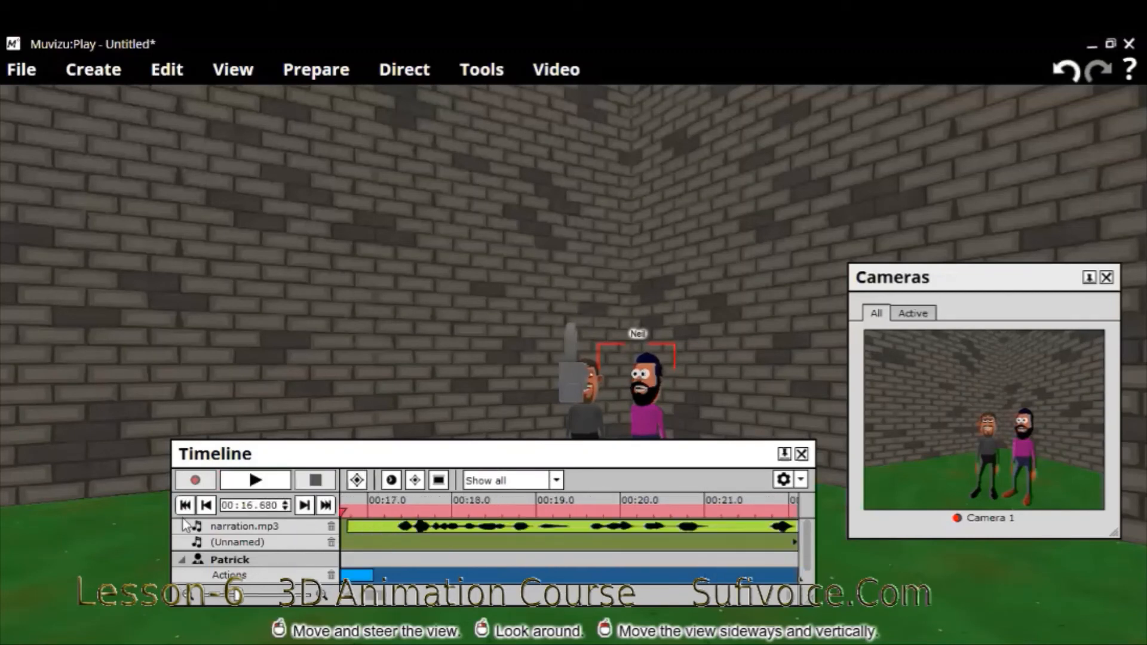
left_click(245, 484)
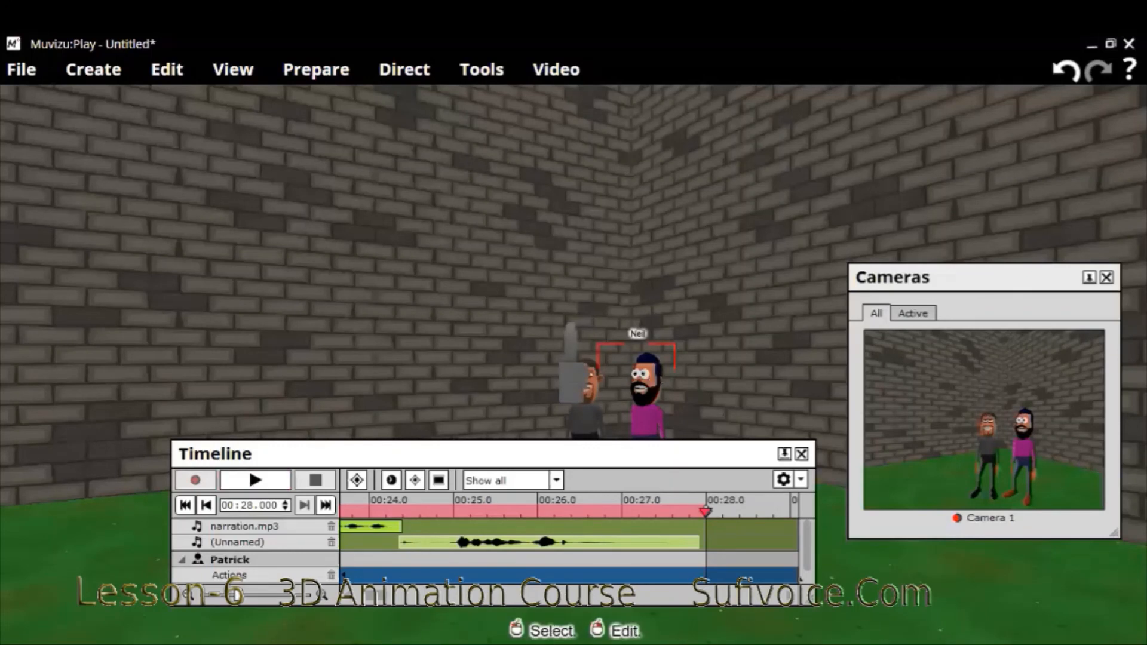
- Move the bearded character sideways to leave a wider gap between the two characters
left_click_drag(647, 400, 682, 401)
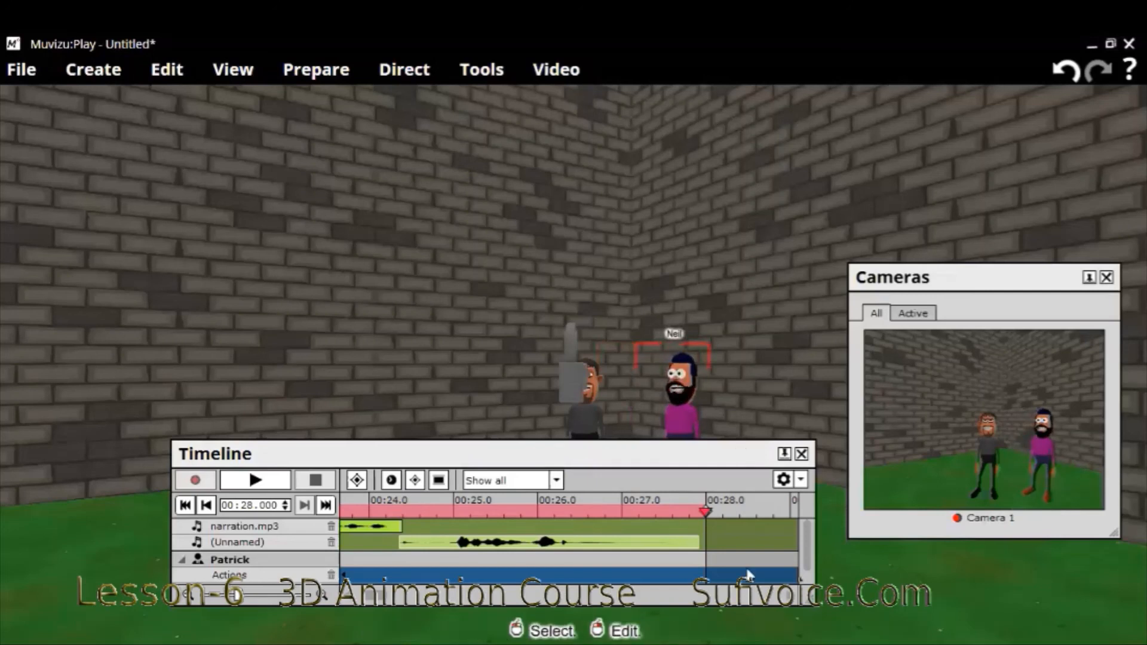